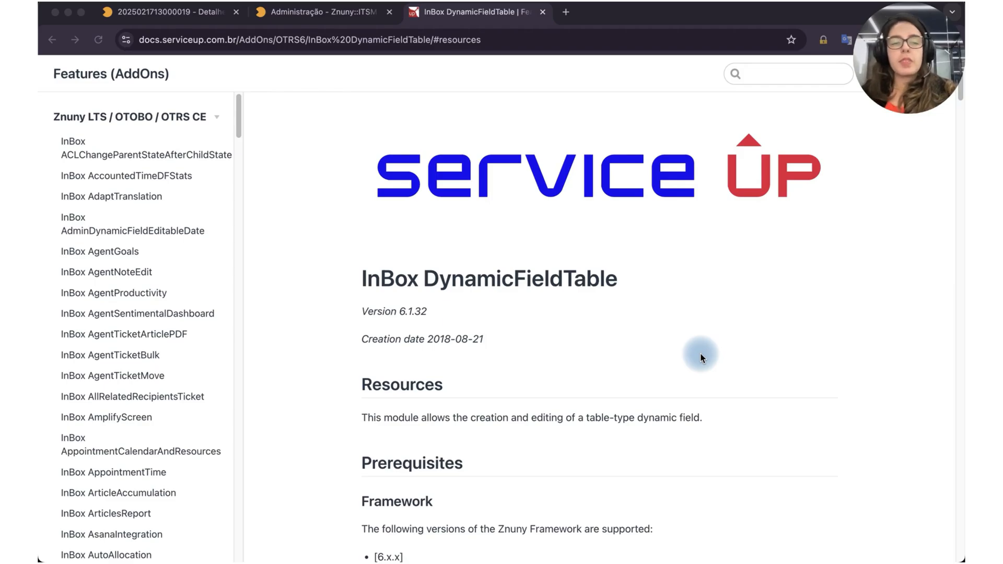
Step: Switch to the Znuny administration page, dismiss both warning notices, and open the dynamic fields (Campos Dinâmicos) management
left_click(343, 25)
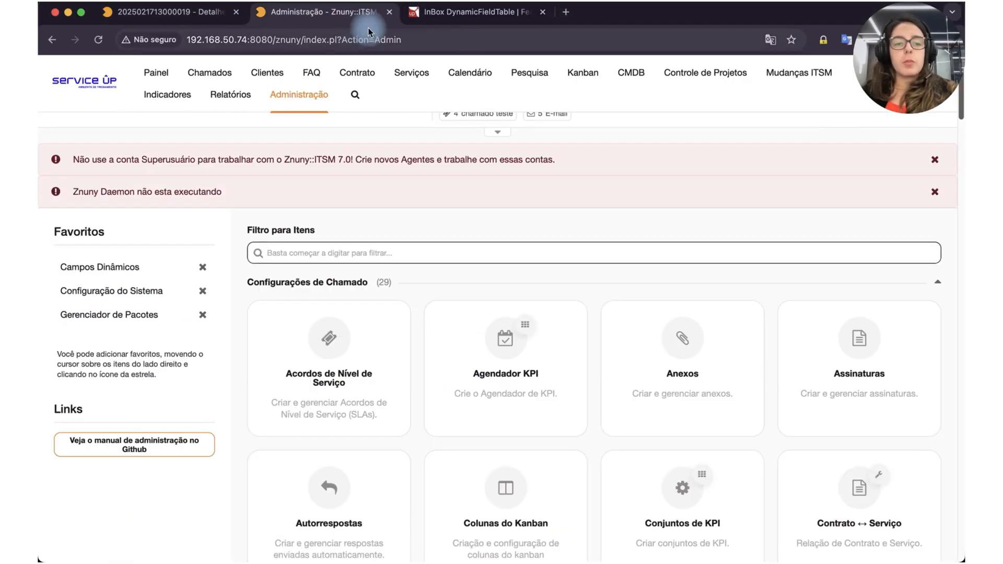
left_click(937, 161)
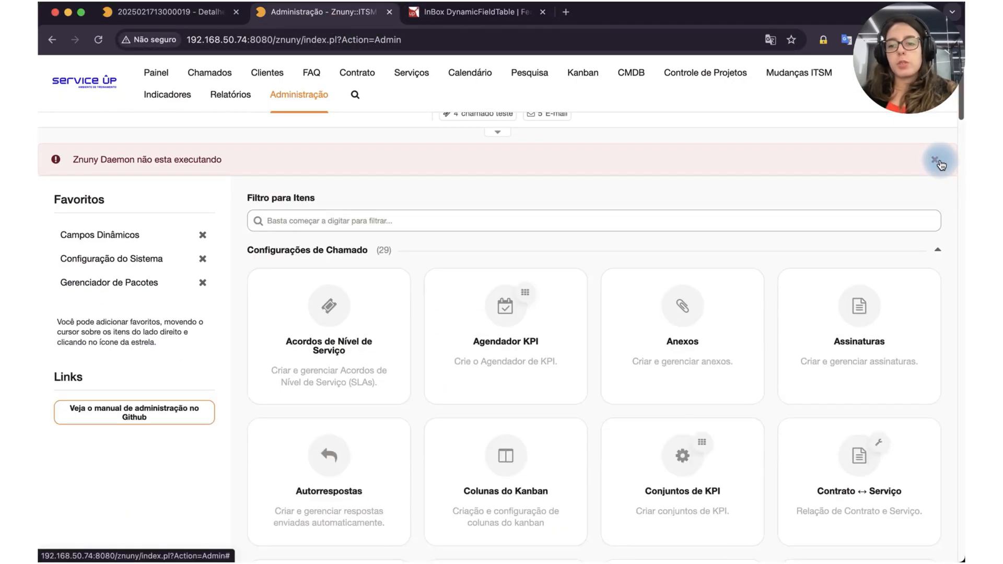
left_click(938, 162)
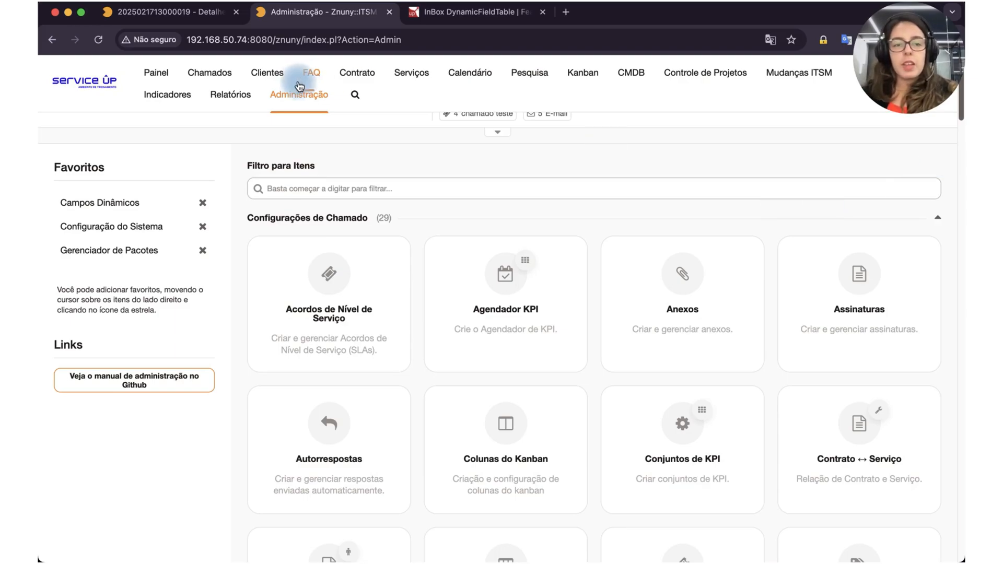
mouse_move(300, 94)
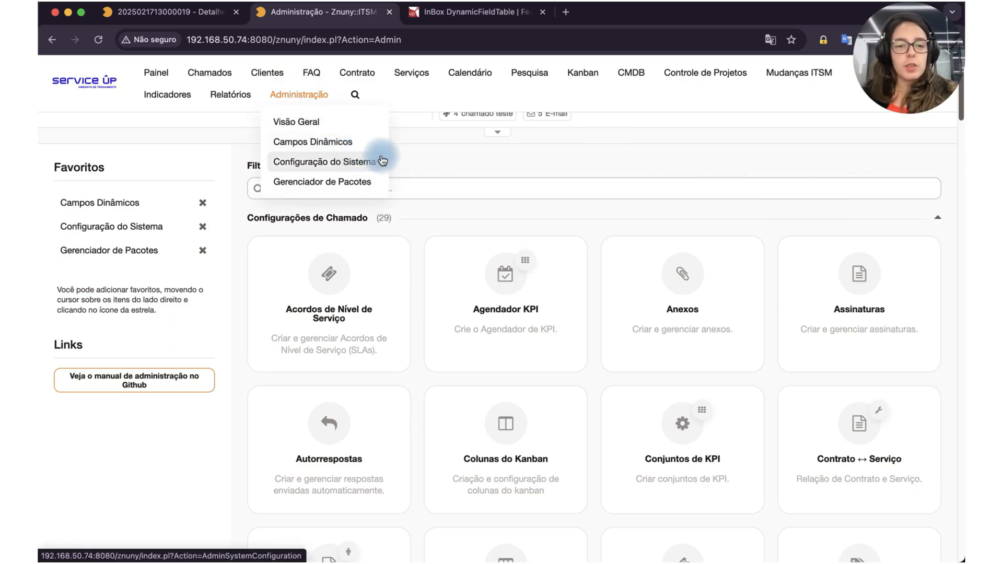
left_click(293, 140)
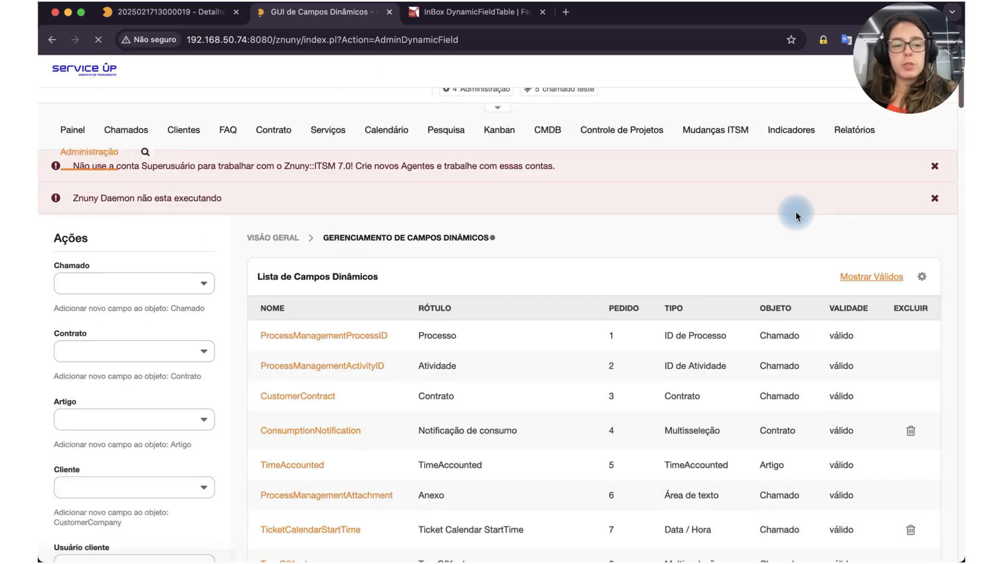
Step: Look through the field types available for a new Chamado dynamic field, down to Tabela and the web service types
scroll(125, 359, "down", 2)
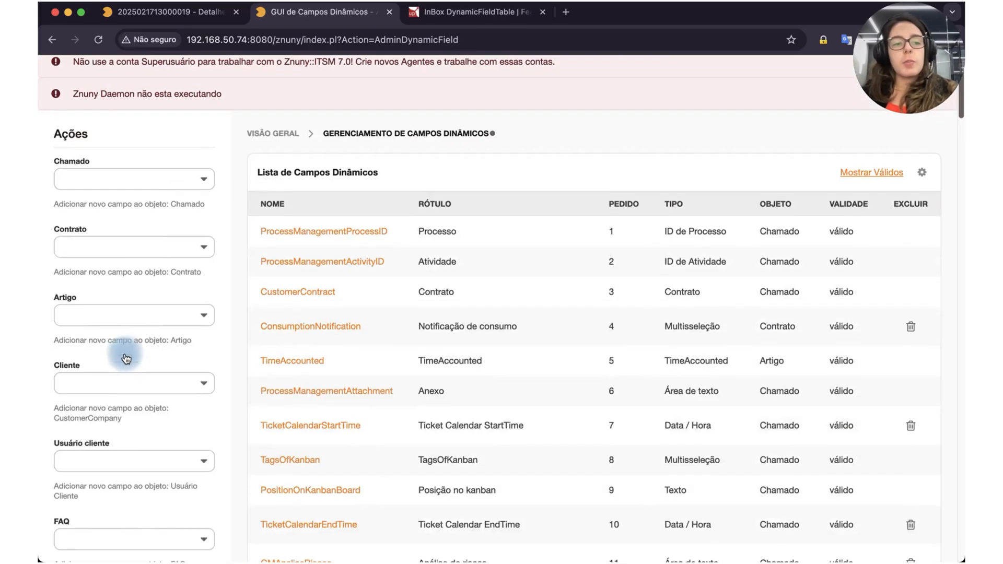
left_click(102, 179)
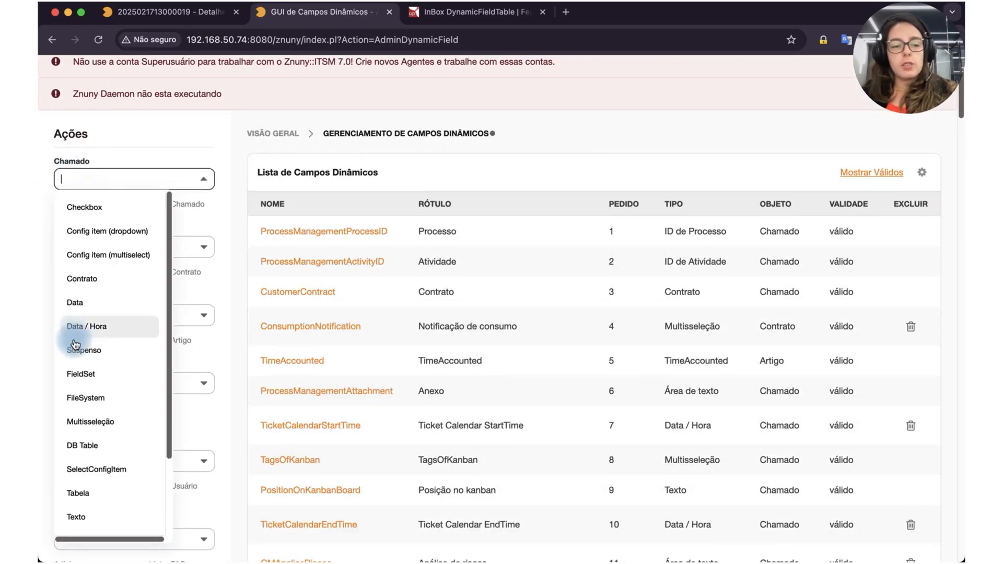
scroll(77, 345, "down", 2)
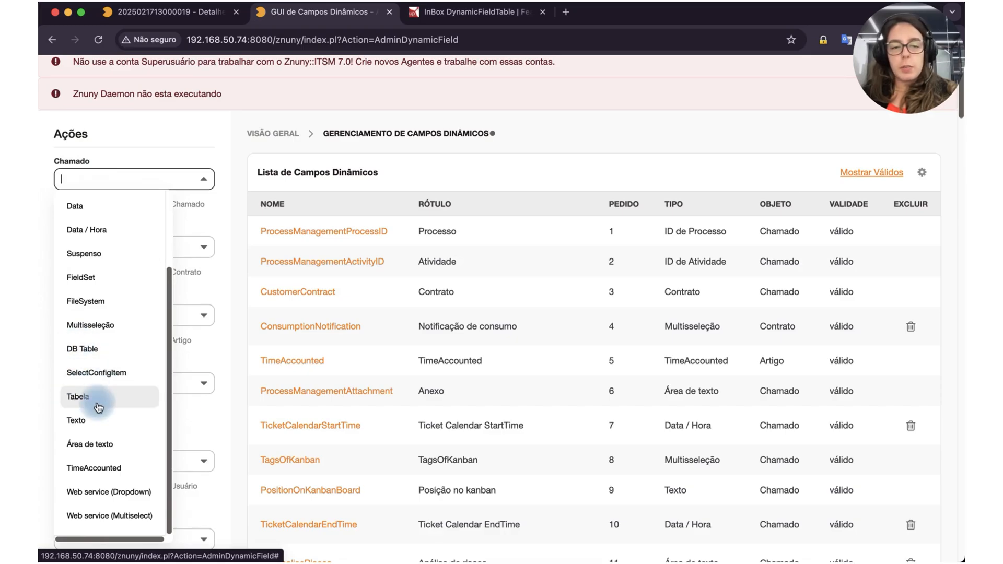
scroll(650, 274, "down", 10)
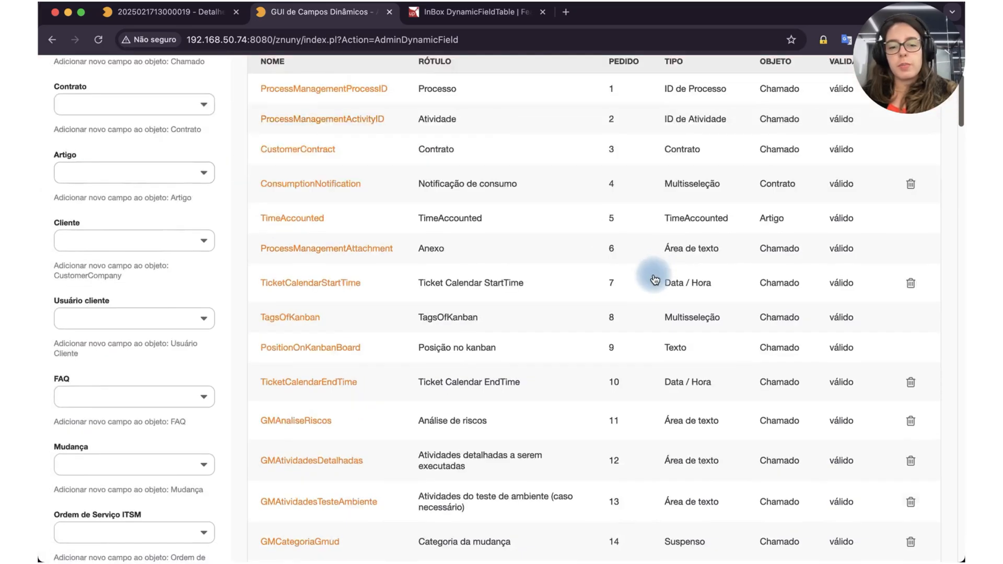
Step: Search the dynamic fields list for "Atividades" and open the RegistroAtividade table field
scroll(650, 276, "up", 5)
key("super+f")
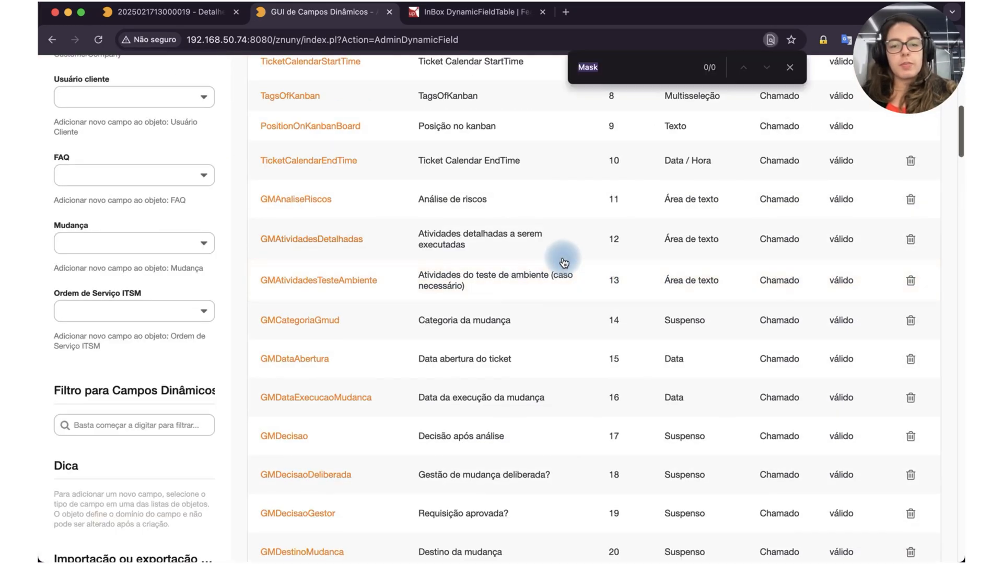
type("Ativida")
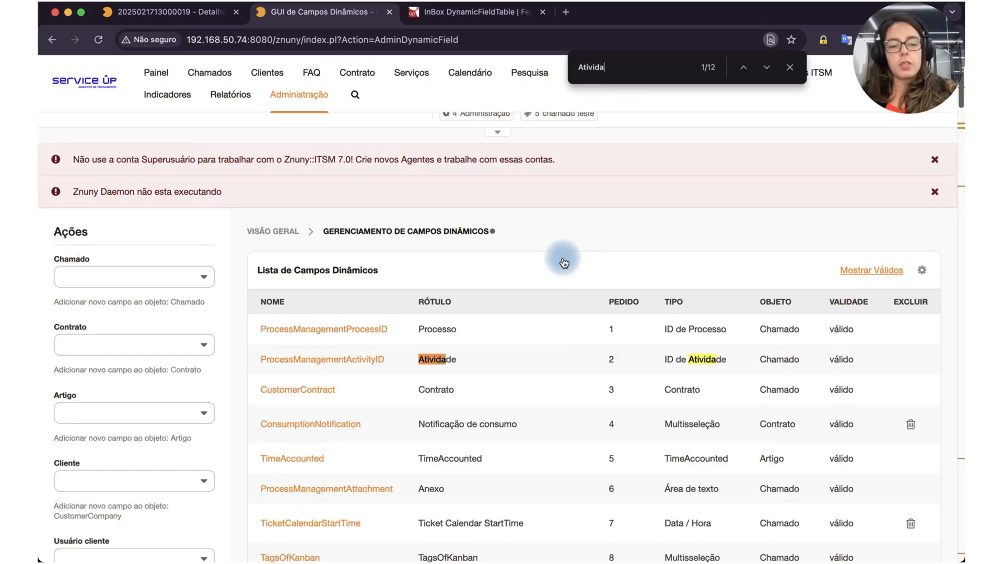
type("des")
scroll(578, 255, "down", 10)
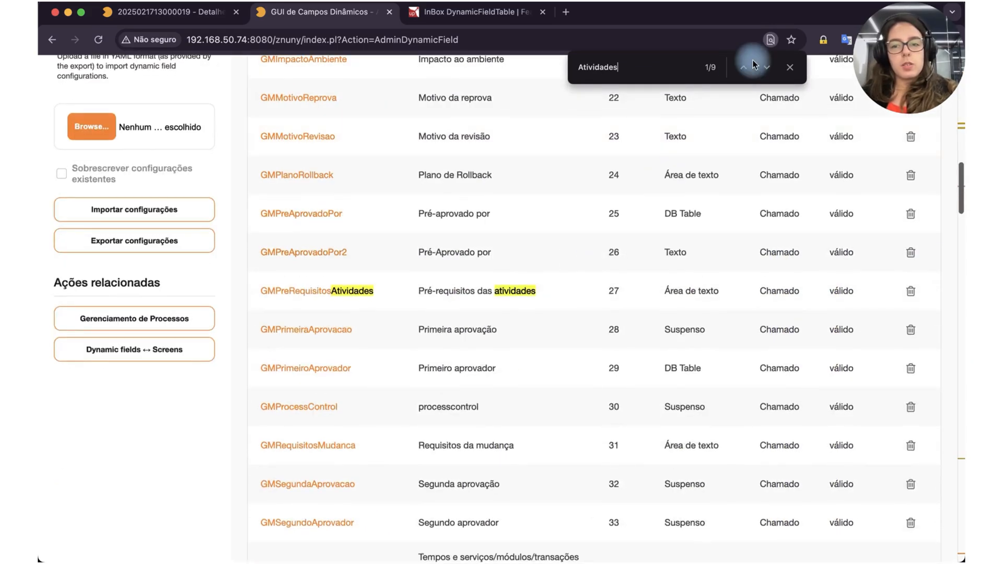
scroll(674, 329, "down", 20)
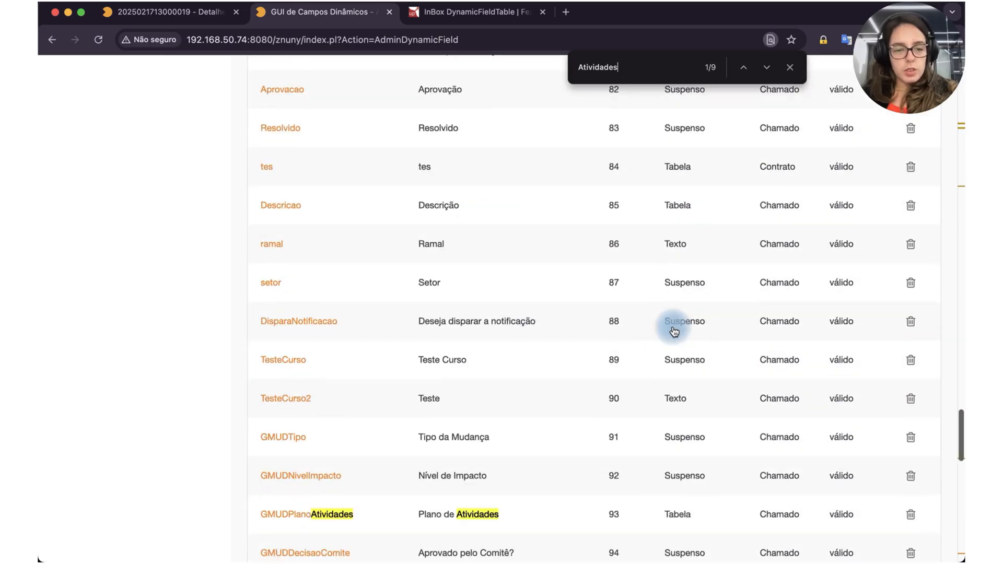
left_click(313, 480)
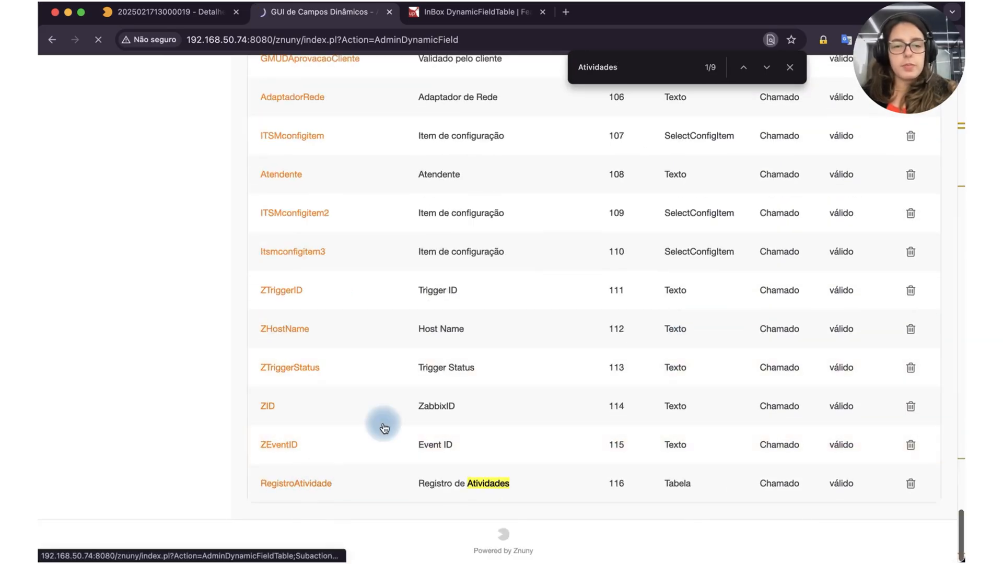
Step: Dismiss the translation pop-up and review the RegistroAtividade field's general settings and table column configuration
scroll(418, 287, "down", 2)
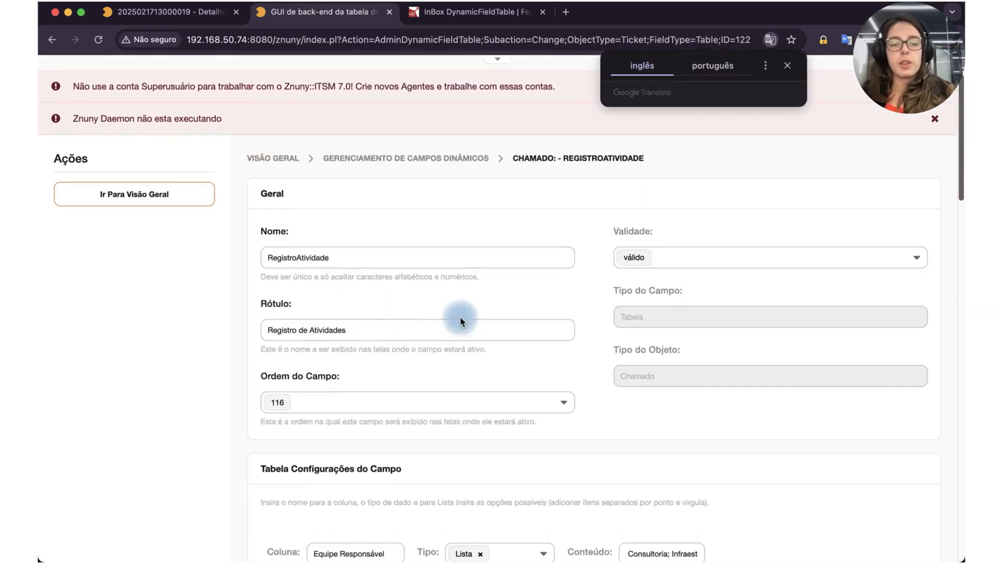
scroll(707, 219, "down", 3)
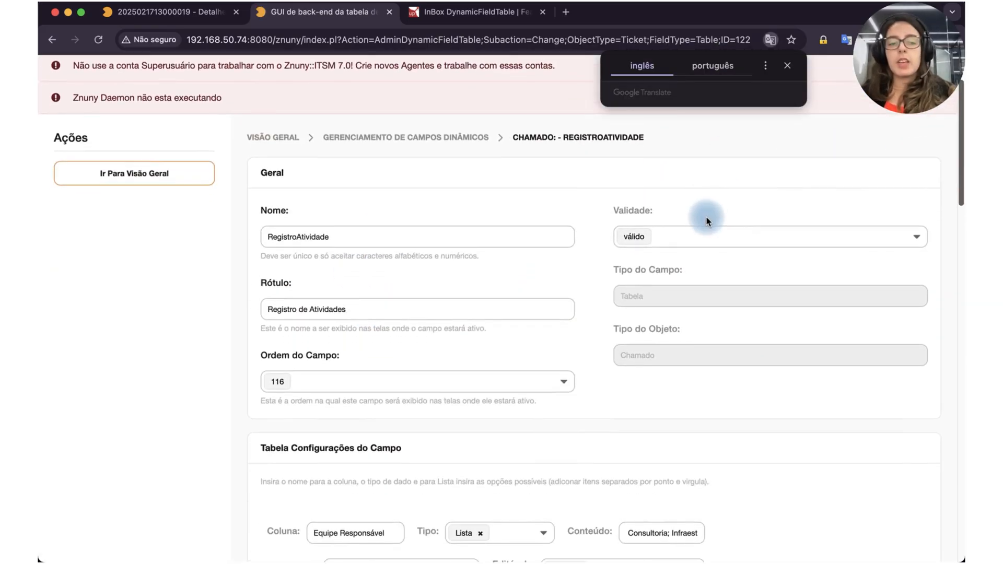
scroll(707, 219, "down", 1)
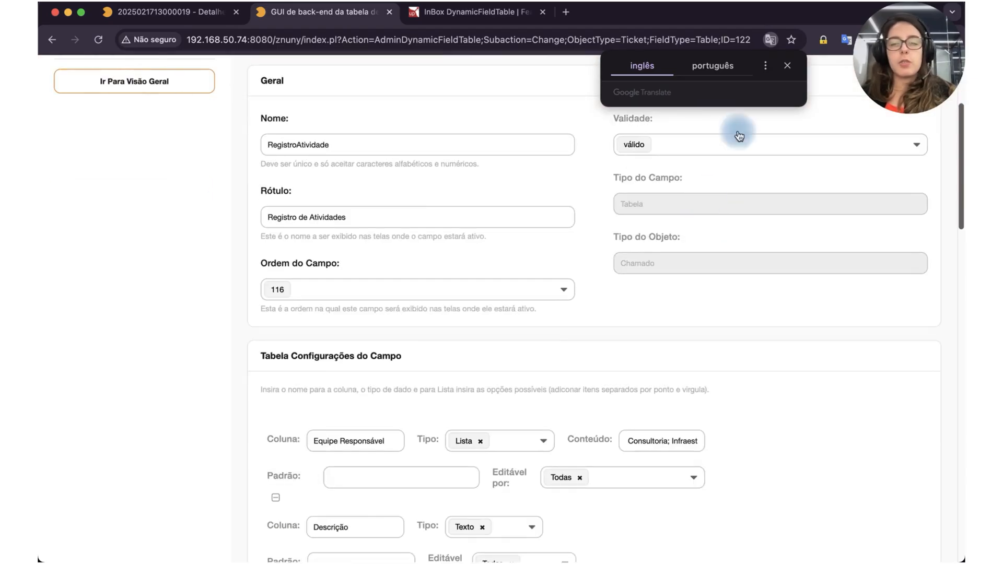
left_click(786, 72)
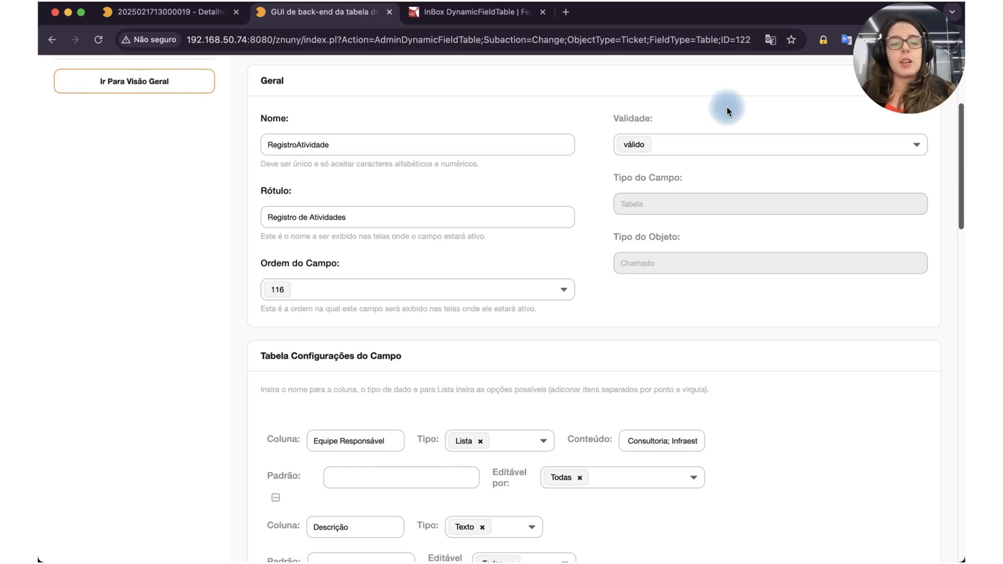
scroll(632, 237, "down", 5)
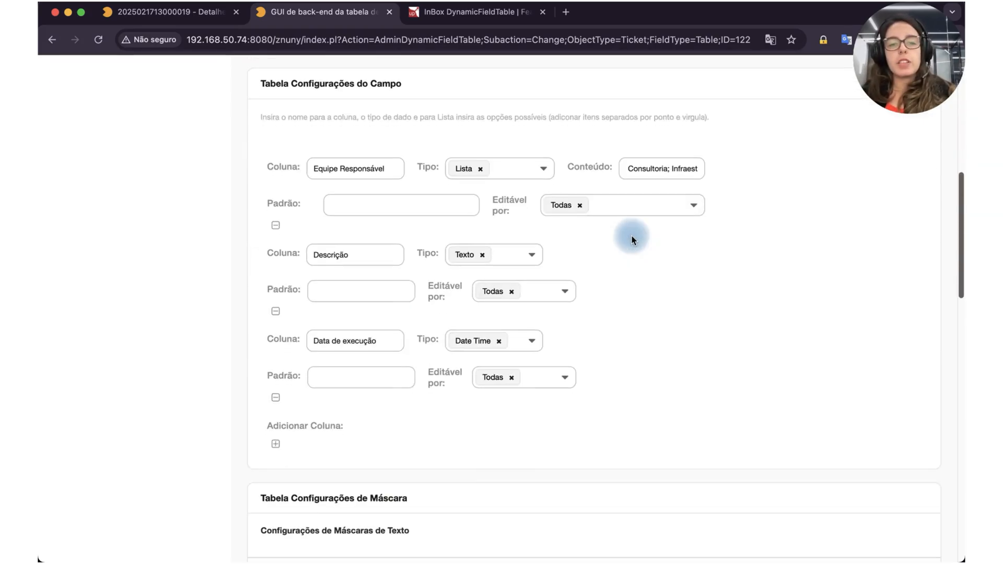
scroll(714, 302, "up", 10)
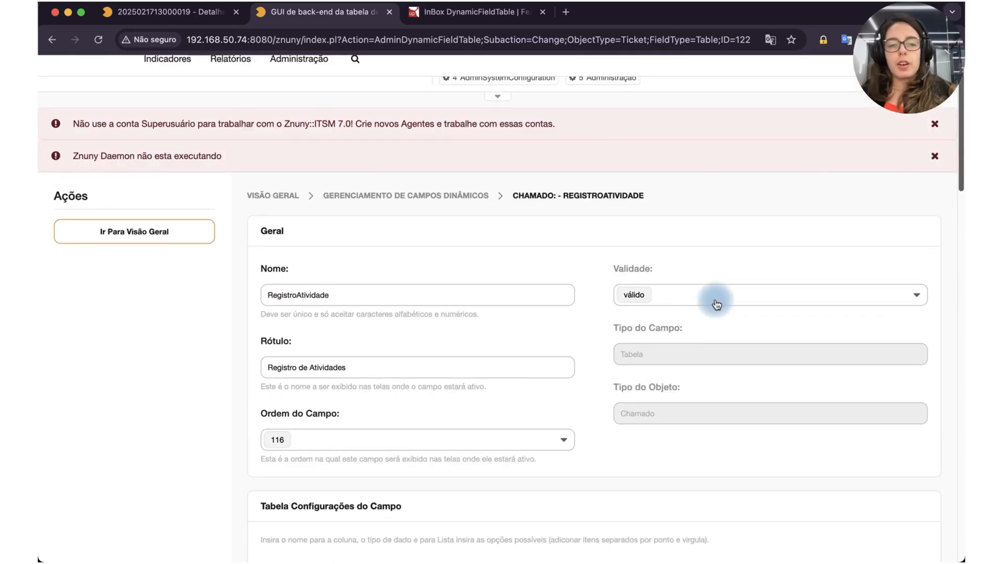
scroll(716, 303, "down", 7)
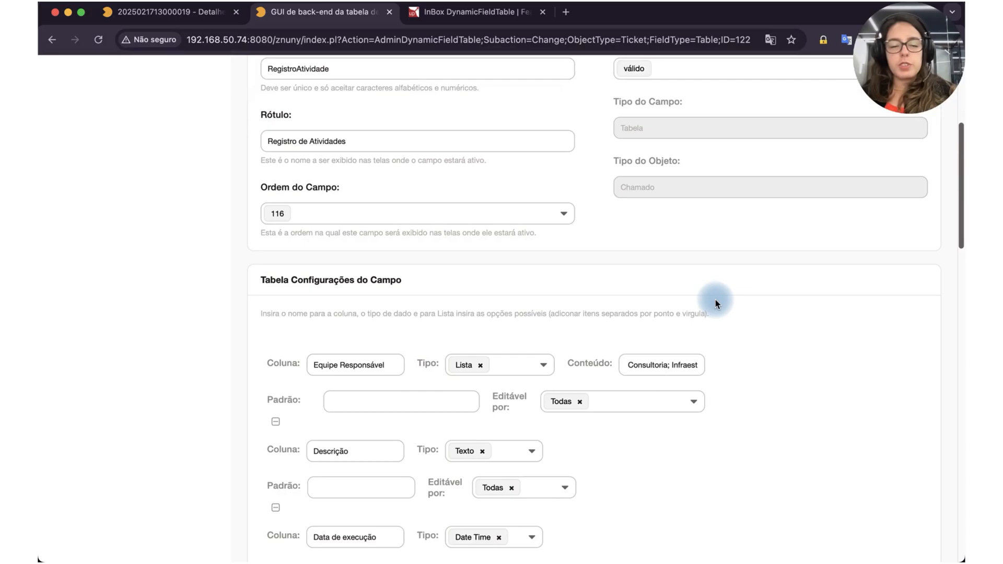
scroll(716, 299, "down", 4)
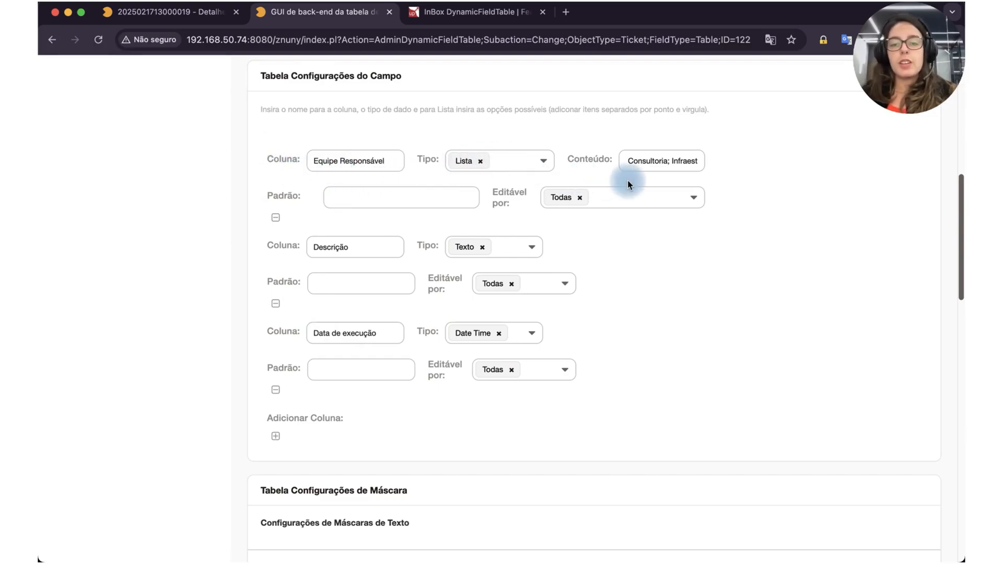
Step: Examine the Equipe Responsável column's list content, default value and Editável por options, keeping Todas selected
left_click_drag(632, 168, 723, 170)
left_click(335, 203)
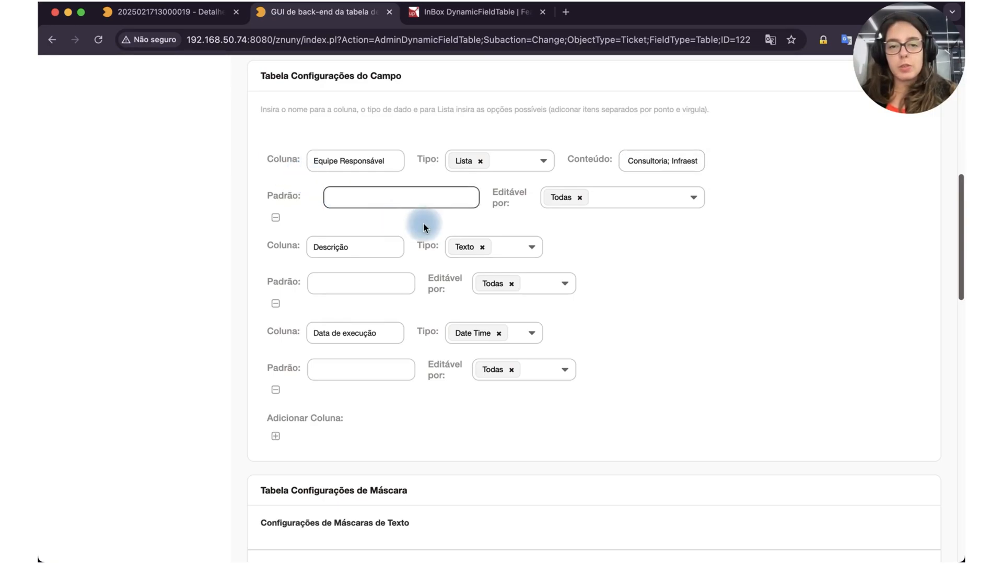
left_click(562, 203)
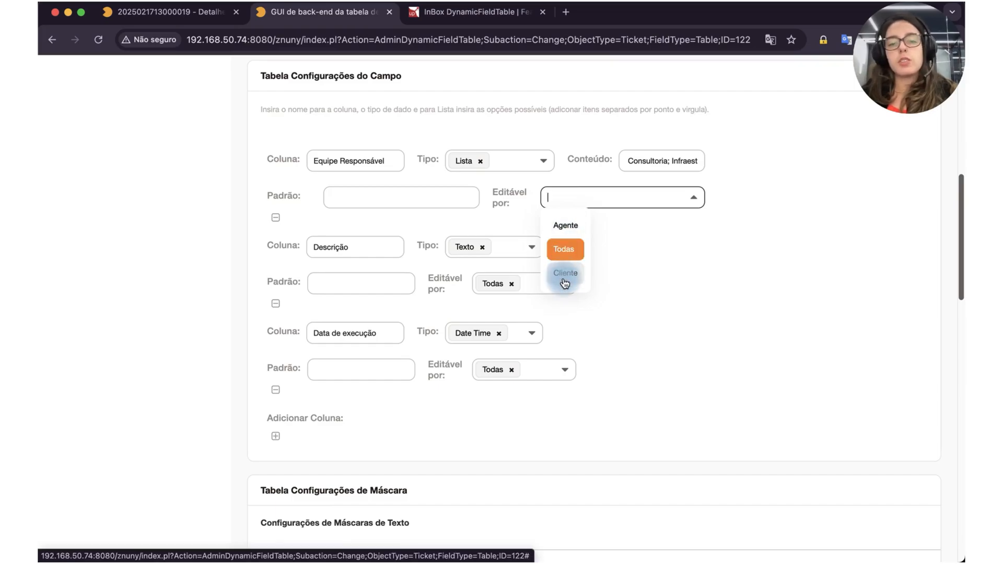
left_click(571, 255)
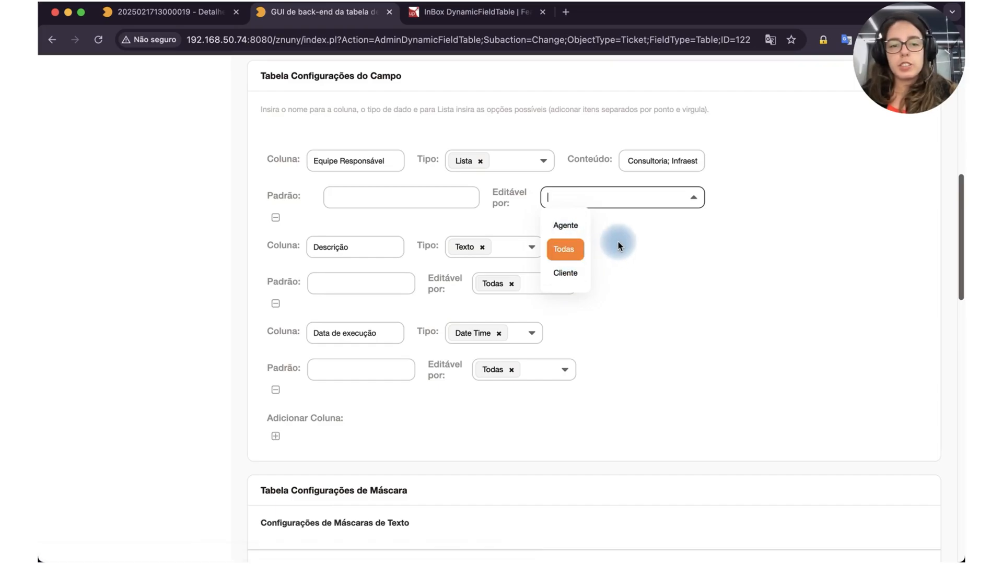
left_click(608, 243)
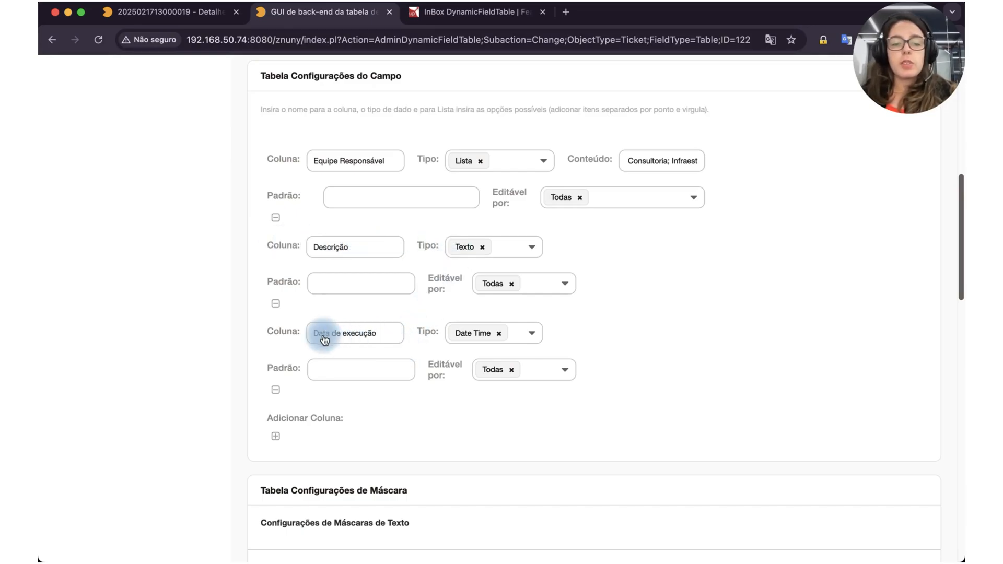
Step: View the data types available for the Data de execução column without changing its type
left_click(464, 340)
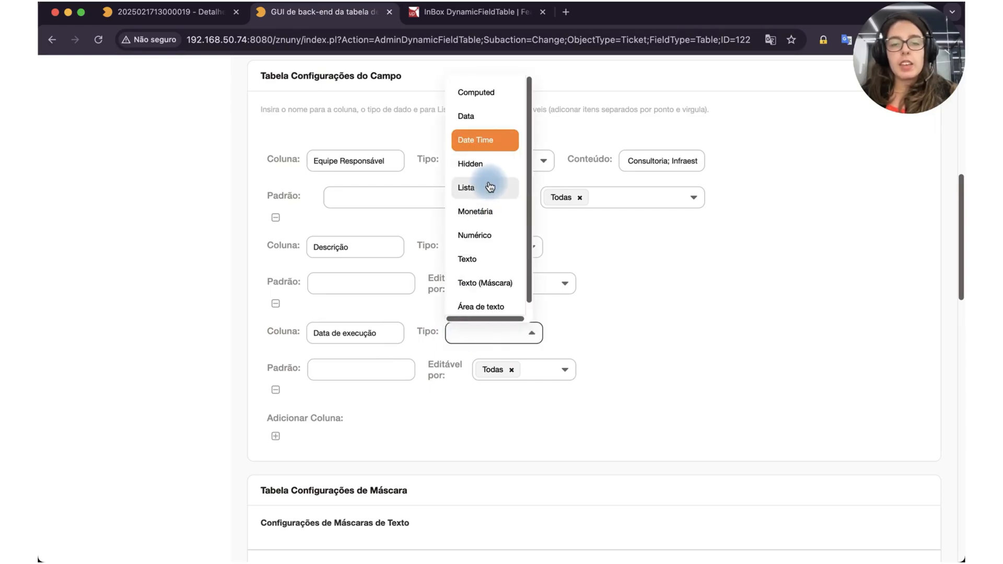
scroll(488, 186, "up", 1)
scroll(488, 187, "down", 2)
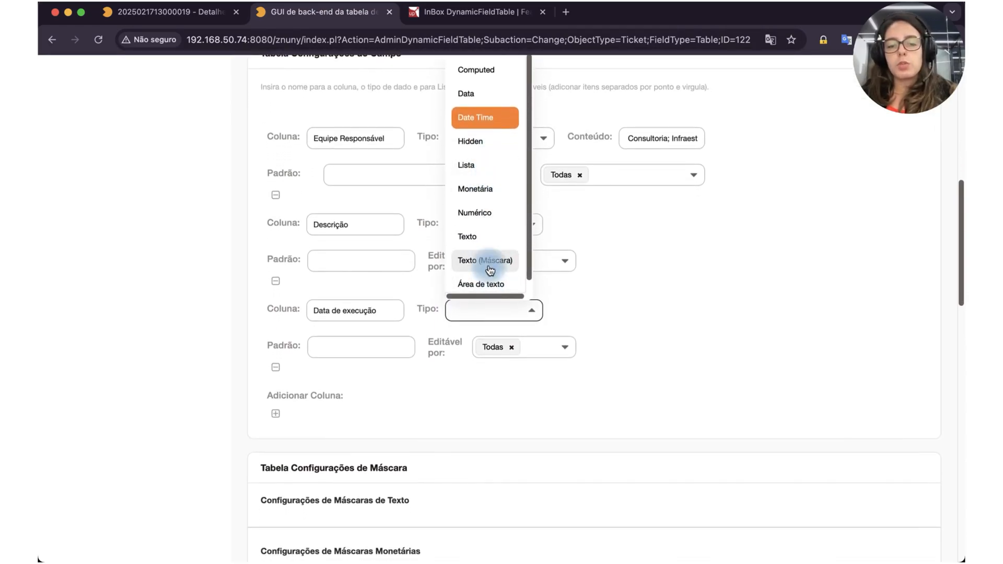
left_click(574, 297)
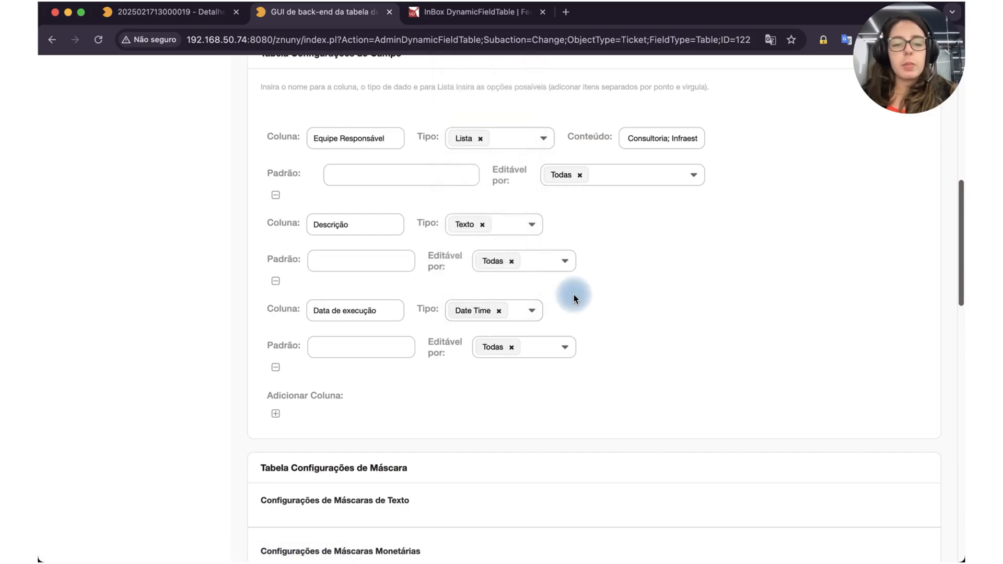
Step: Review the mask settings and the operations offered for Operation Column in the column sum configuration
scroll(574, 298, "down", 4)
scroll(573, 298, "down", 8)
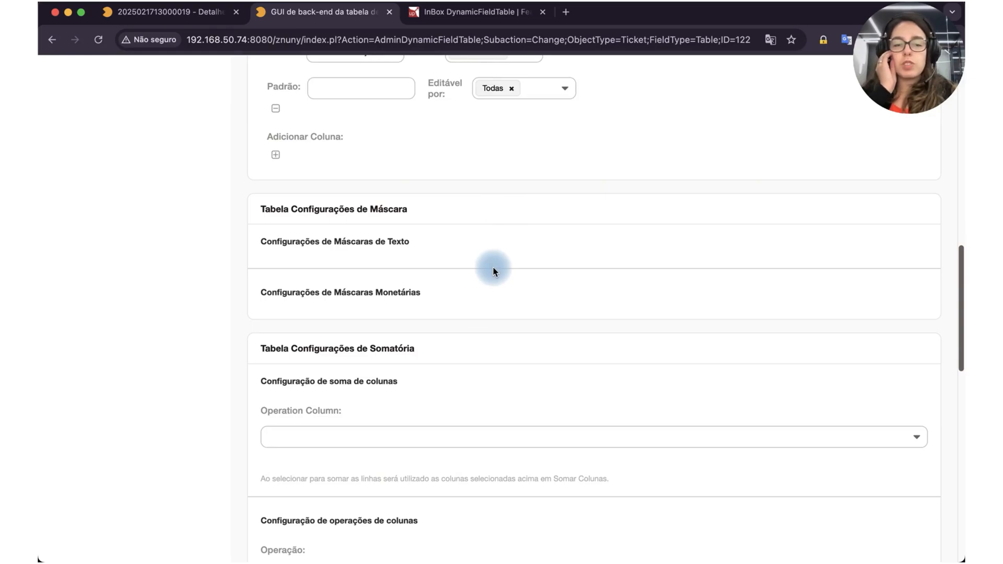
scroll(493, 271, "down", 8)
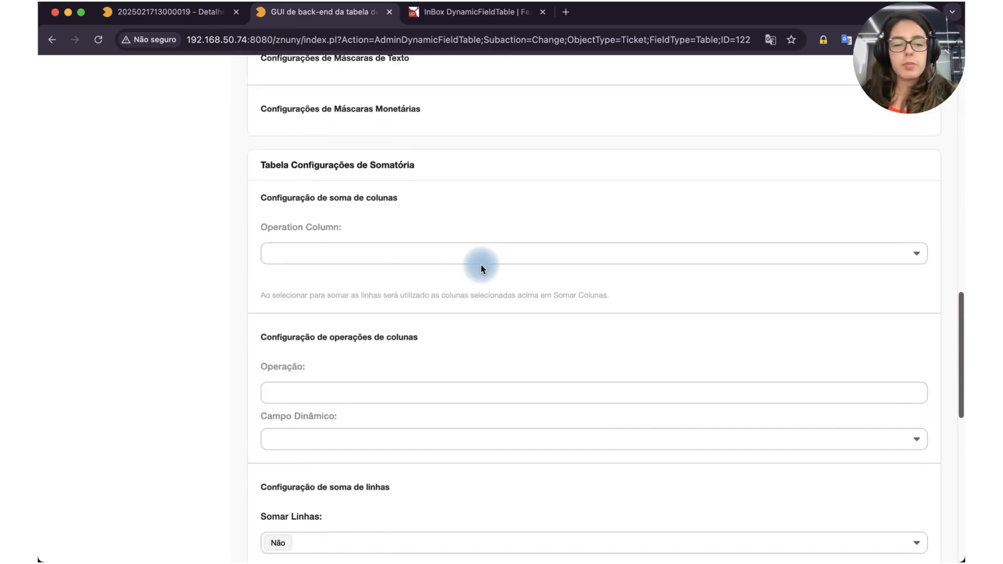
left_click(406, 256)
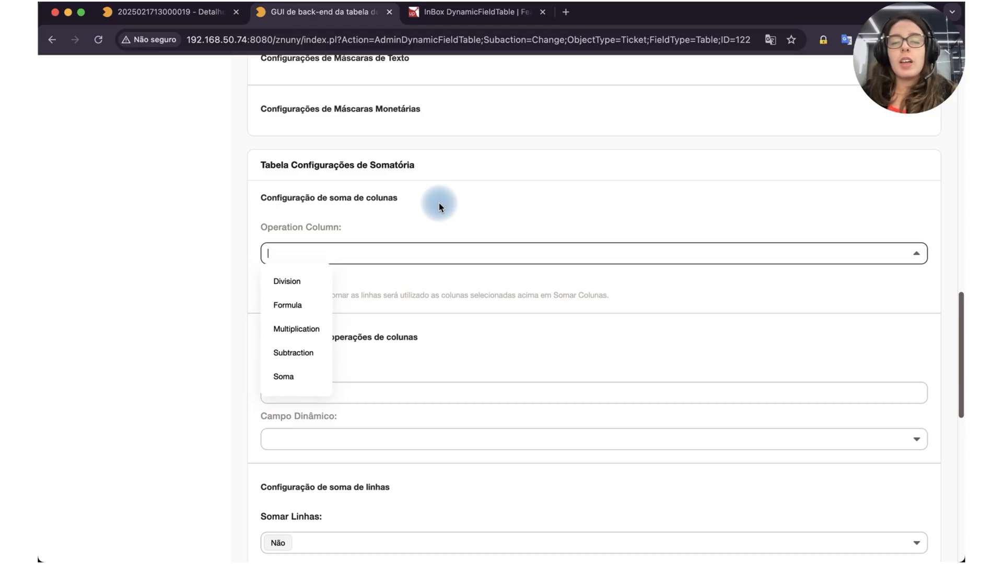
left_click(409, 226)
scroll(409, 227, "down", 9)
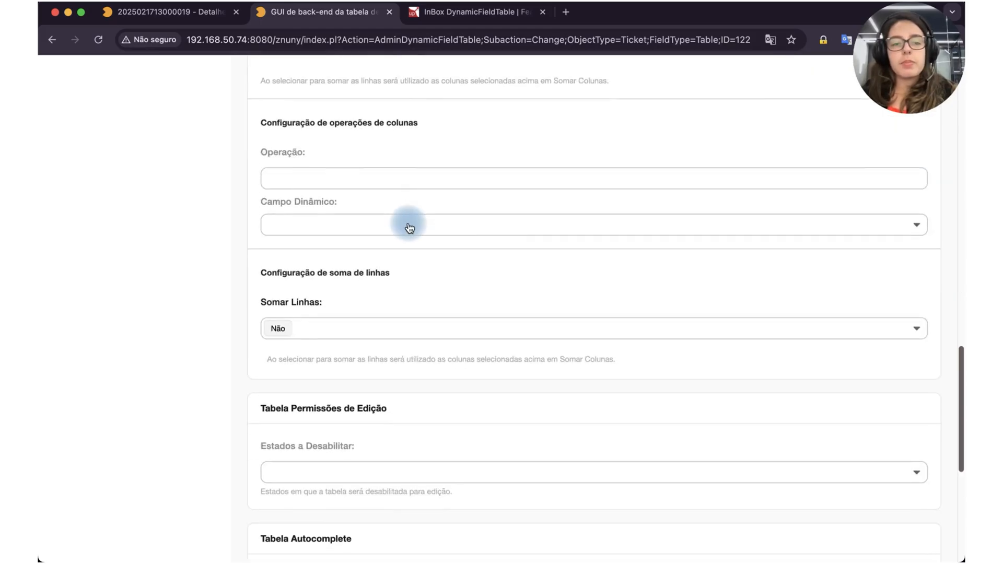
Step: Examine the column operation settings, the fields offered for Campo Dinâmico and the Somar Linhas options
left_click(363, 183)
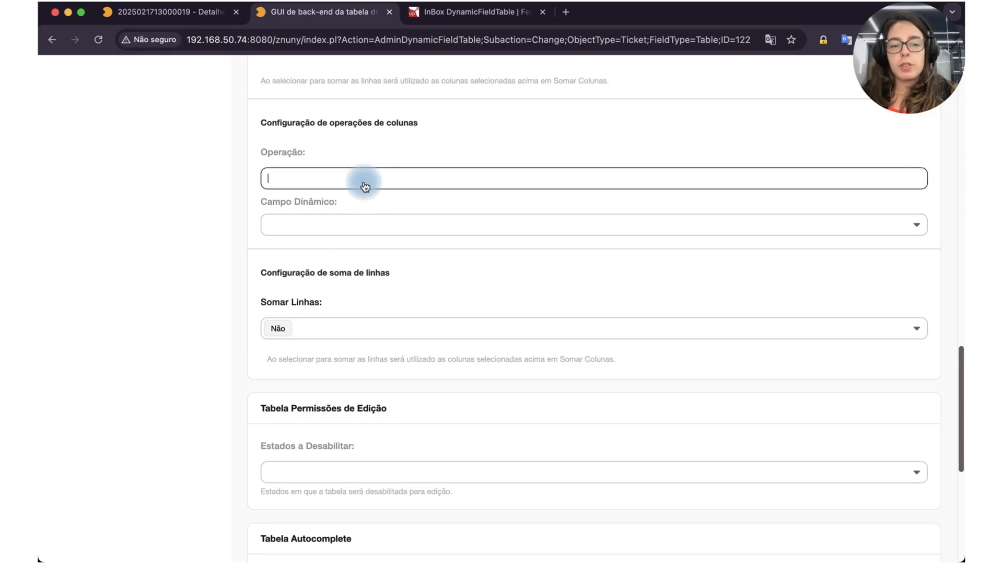
left_click(344, 224)
scroll(308, 358, "down", 2)
scroll(308, 360, "down", 5)
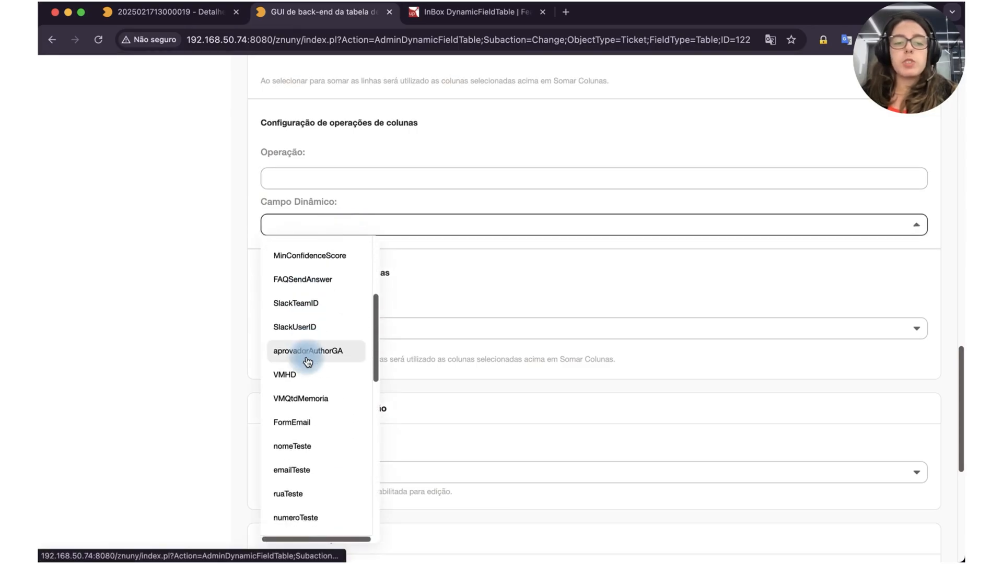
left_click(214, 265)
scroll(214, 264, "down", 3)
left_click(308, 261)
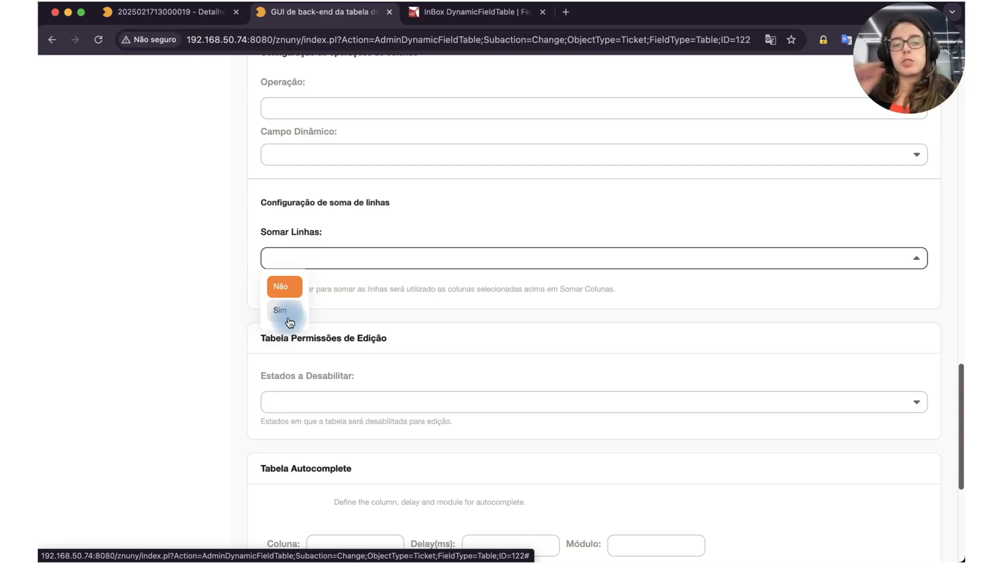
left_click(346, 231)
scroll(527, 290, "down", 3)
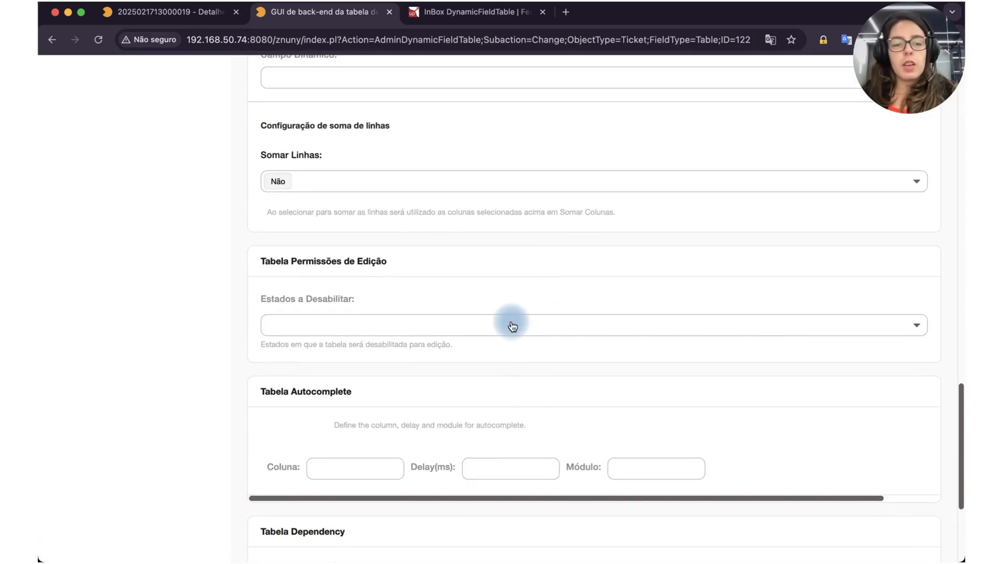
Step: Review the Estados a Desabilitar, autocomplete and dependency settings, and save the RegistroAtividade field
left_click(510, 325)
left_click(512, 300)
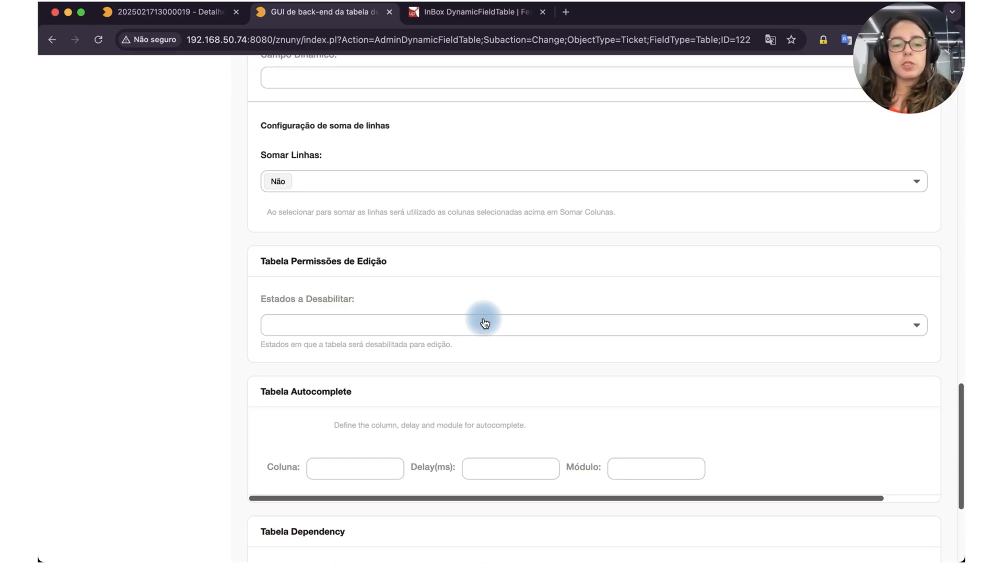
scroll(484, 321, "down", 5)
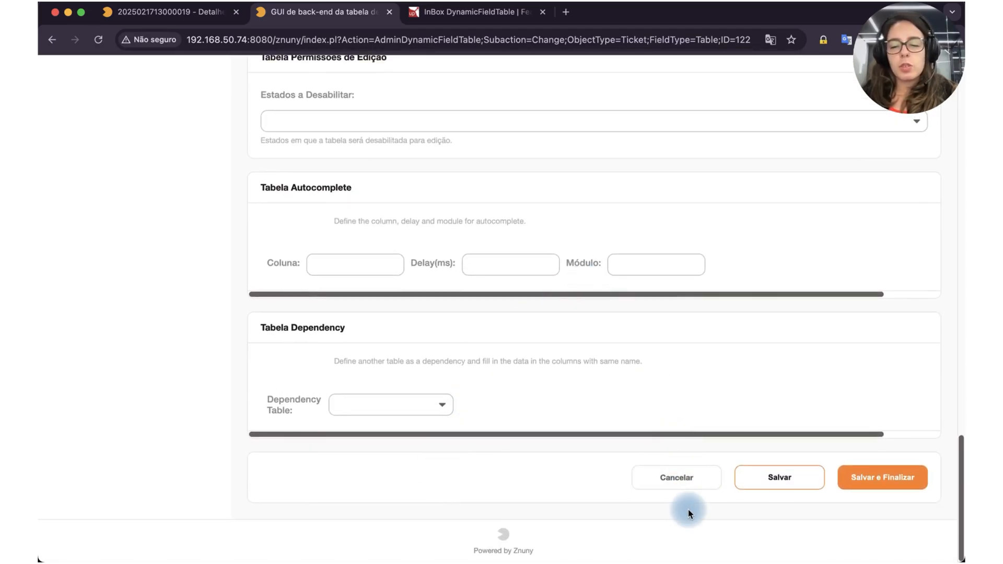
scroll(724, 477, "up", 1)
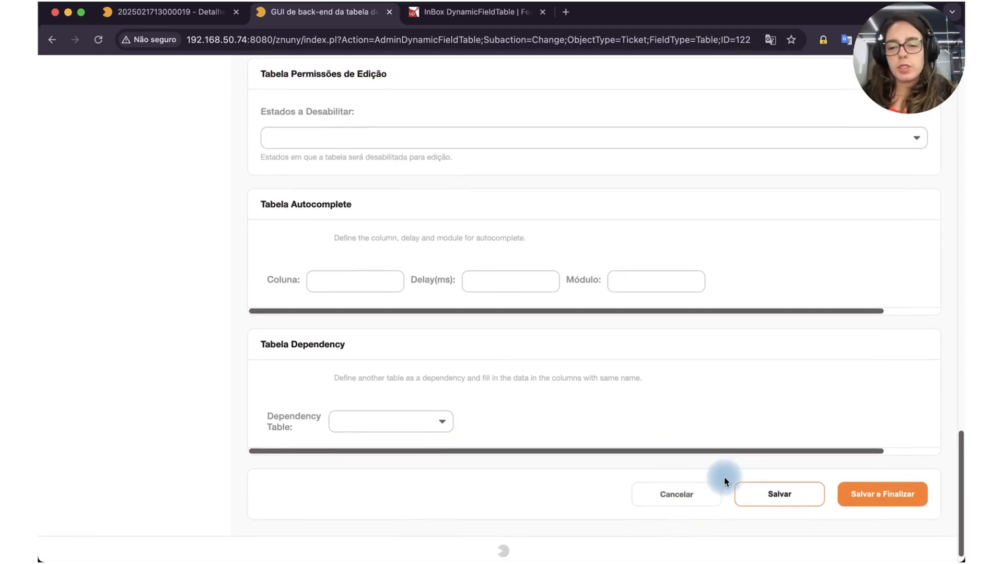
left_click(751, 497)
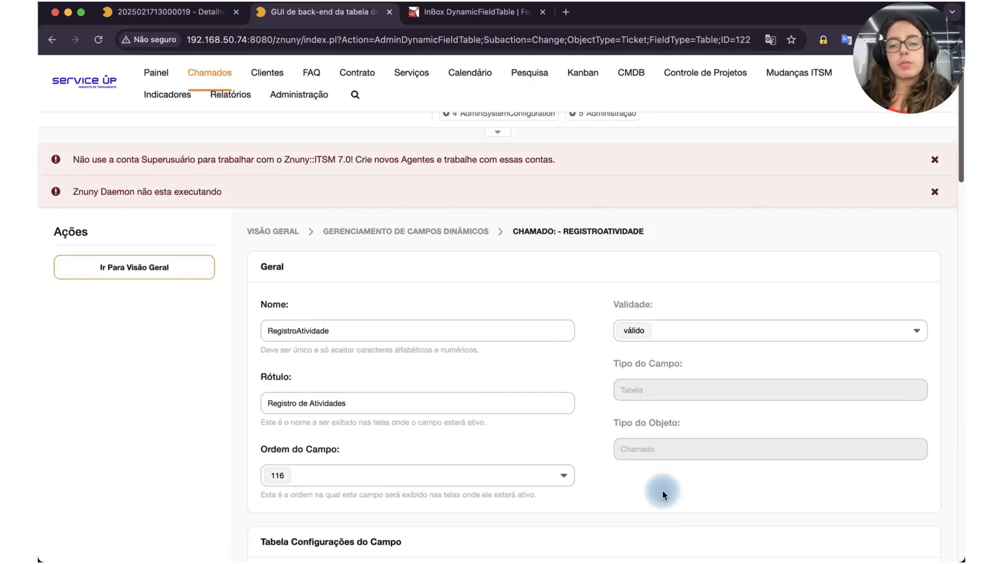
Step: Open the Campos Livres form of the chamado teste ticket and show its Registro de Atividades table
left_click(201, 13)
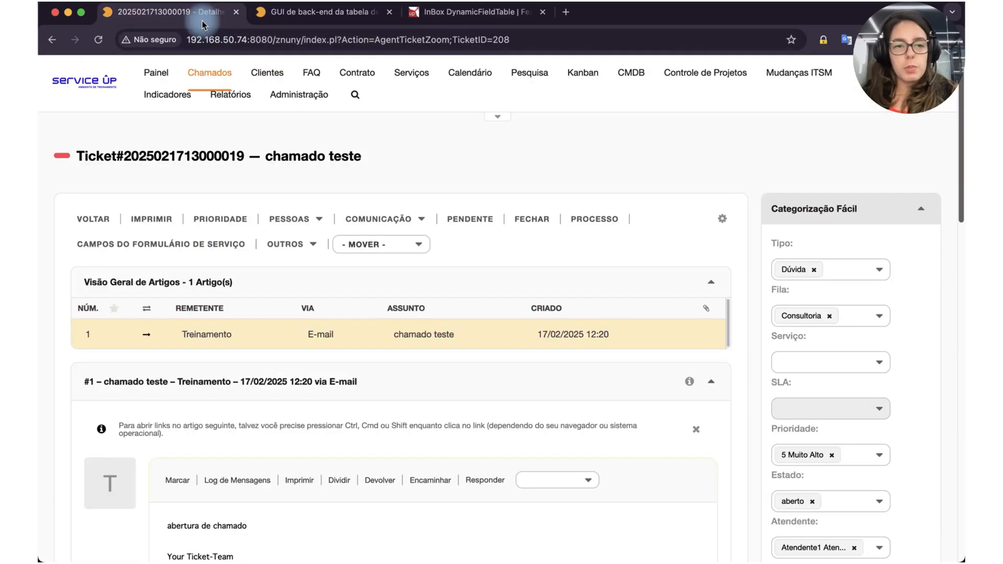
scroll(332, 391, "down", 3)
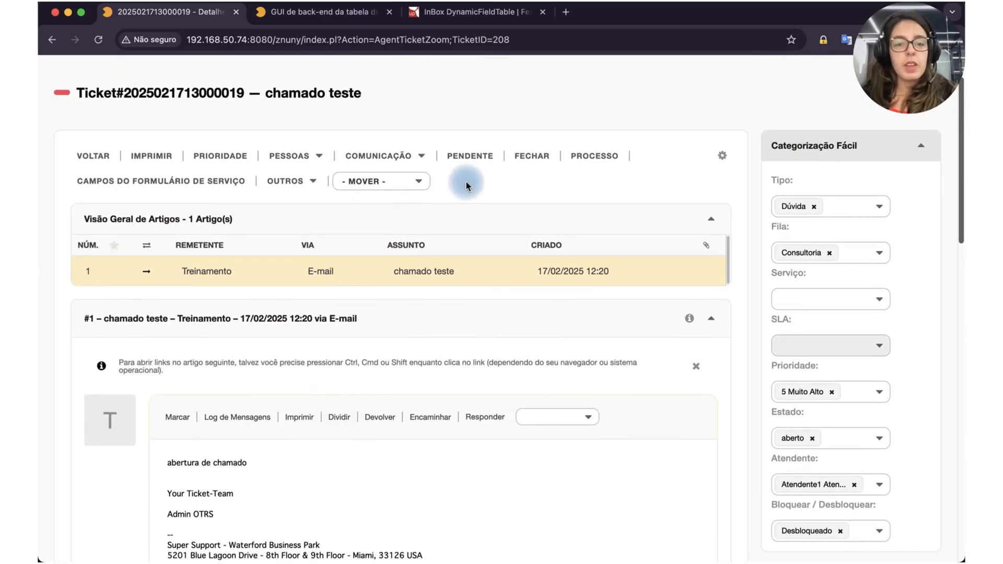
mouse_move(287, 185)
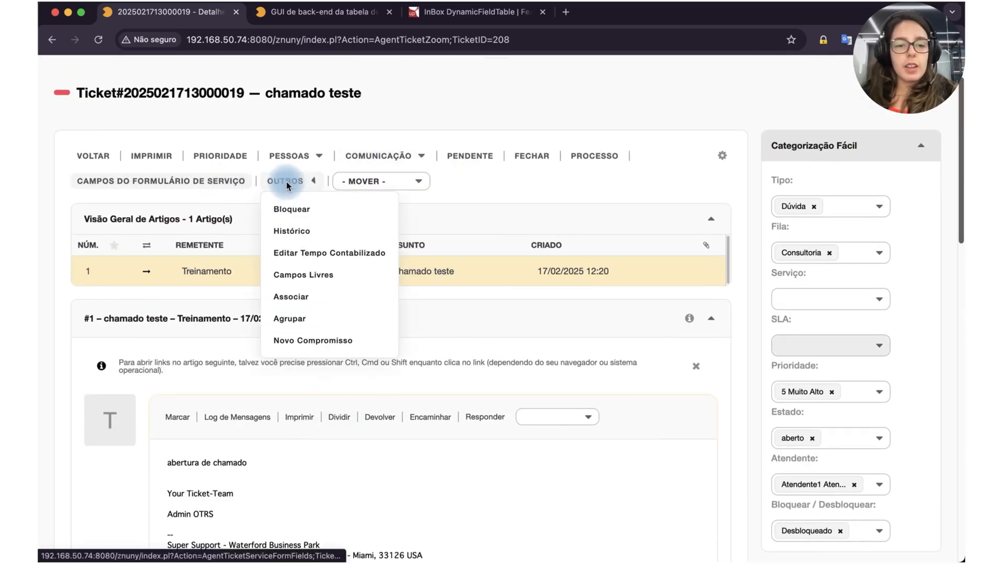
left_click(290, 277)
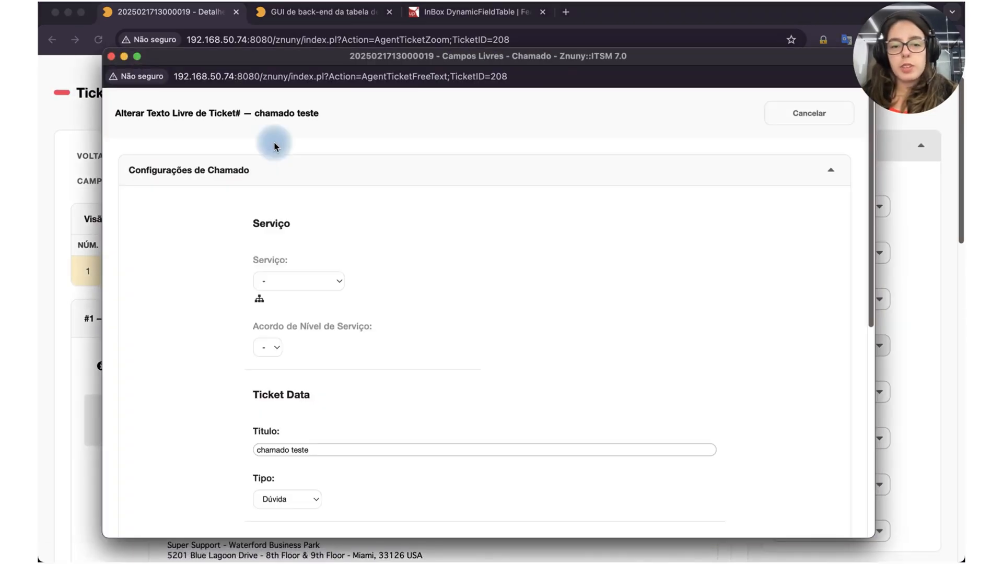
scroll(364, 366, "down", 10)
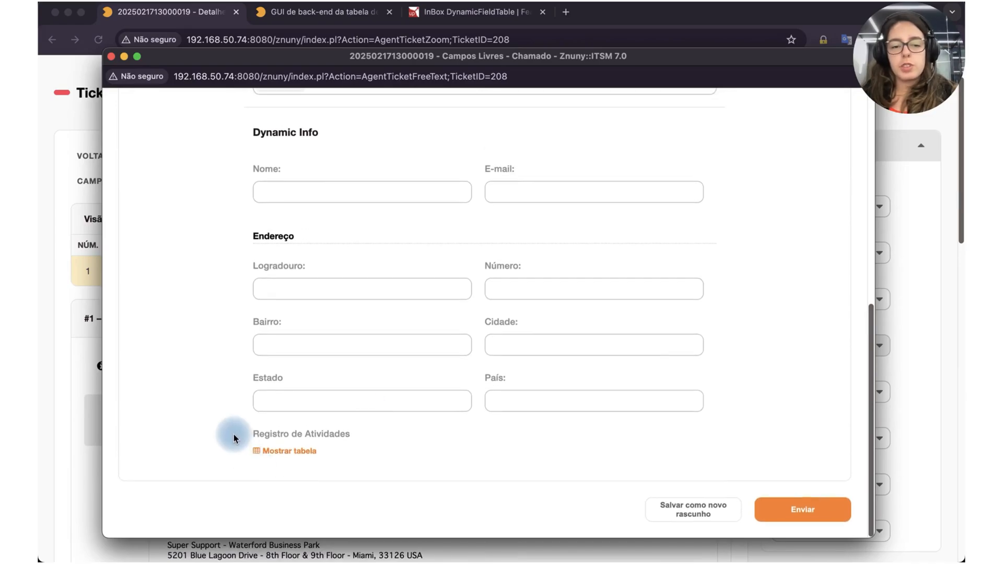
left_click(278, 452)
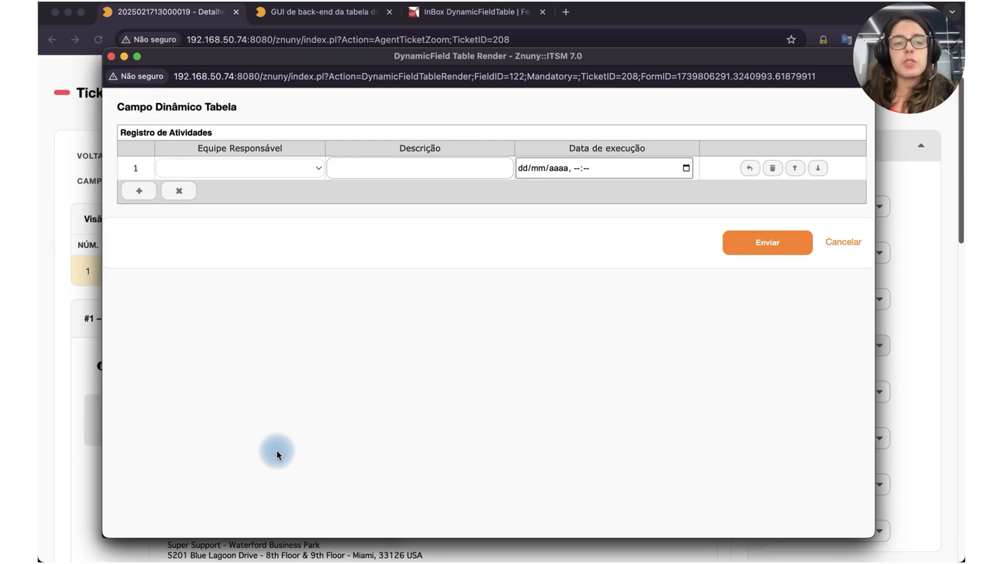
Step: In row 1, set Equipe Responsável to Desenvolvimento and enter "Desenvolvimento 1" as the Descrição
left_click(298, 170)
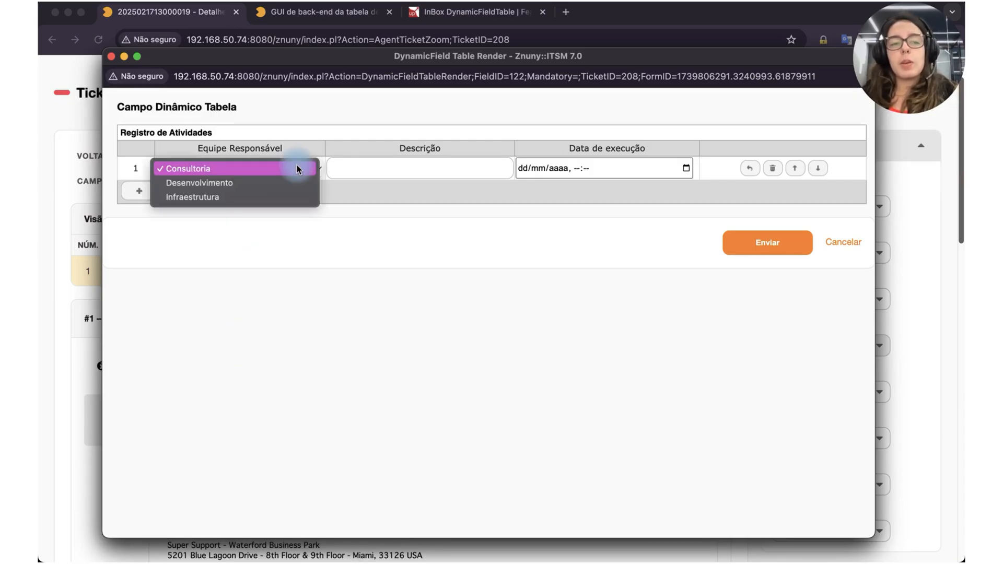
left_click(228, 187)
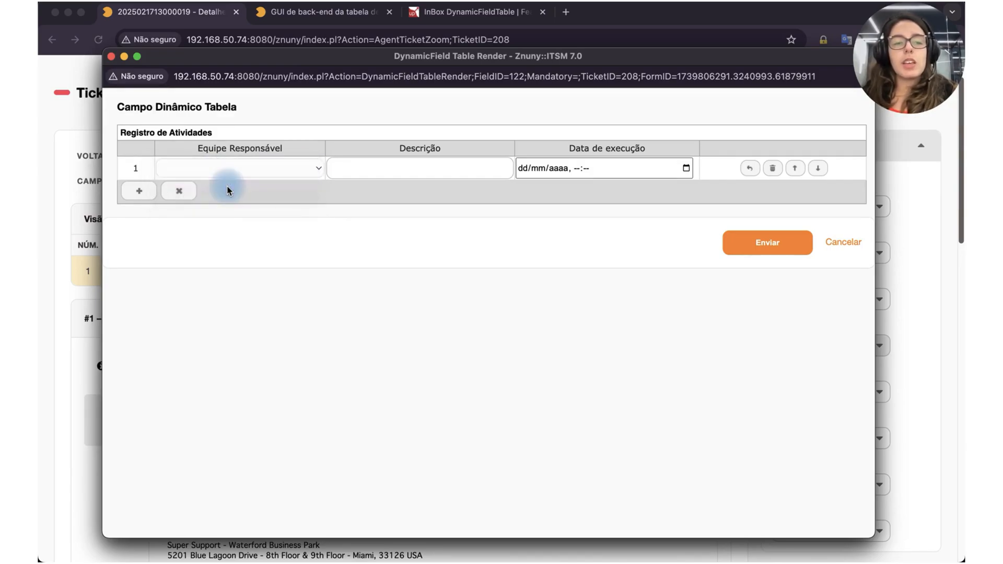
left_click(381, 173)
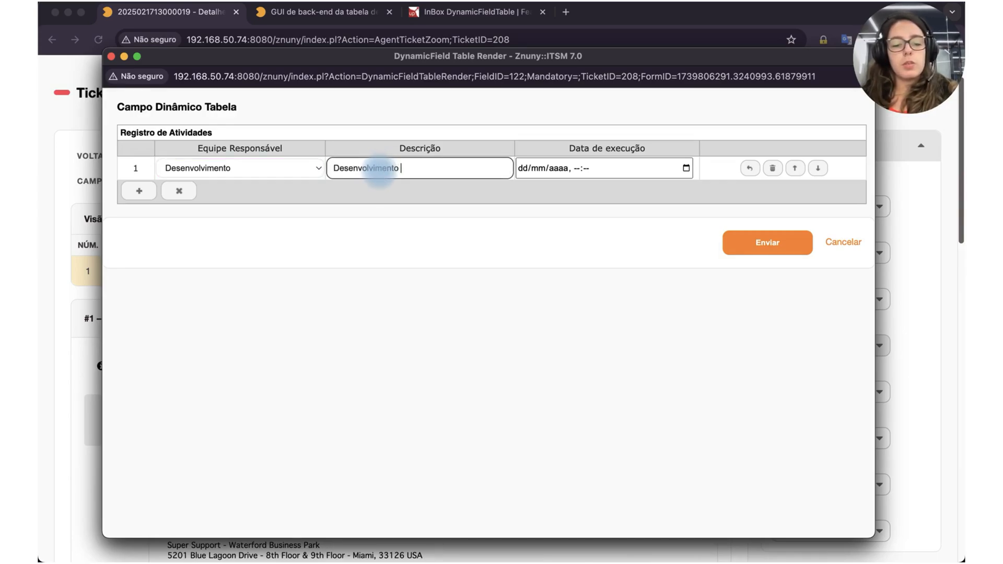
Step: Set row 1's Data de execução to 05/02/2025, 14:00
left_click(687, 169)
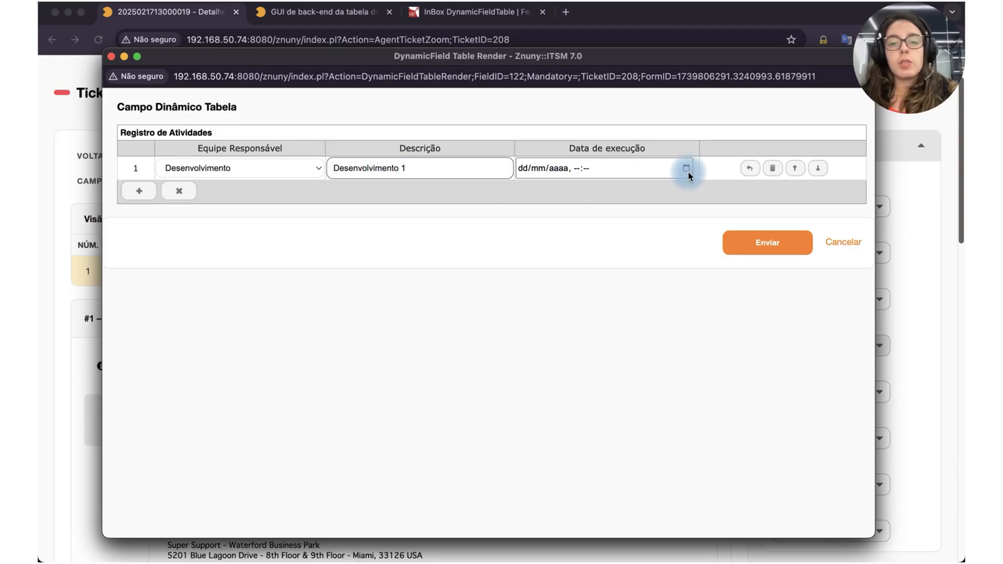
left_click(585, 254)
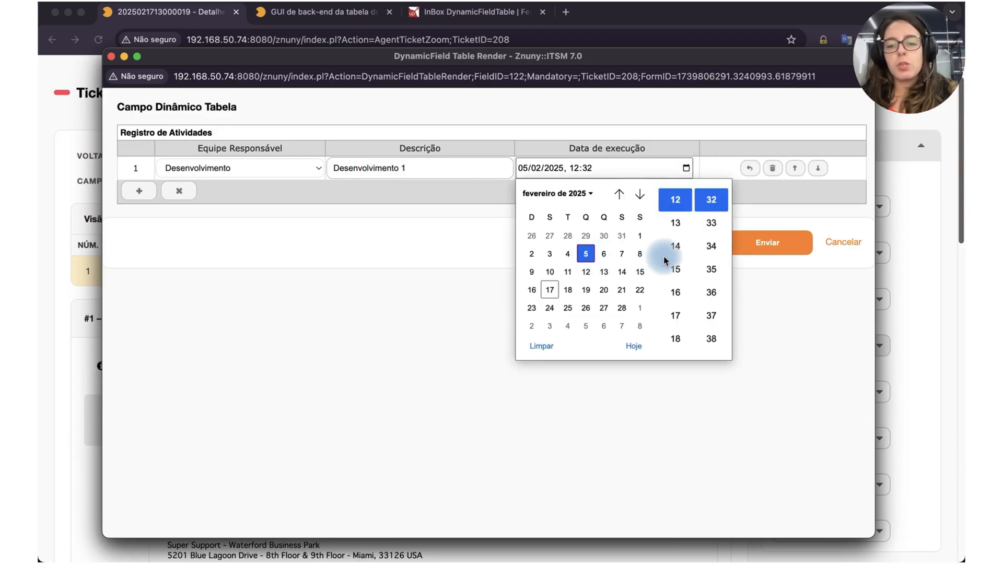
left_click(676, 246)
scroll(676, 261, "down", 2)
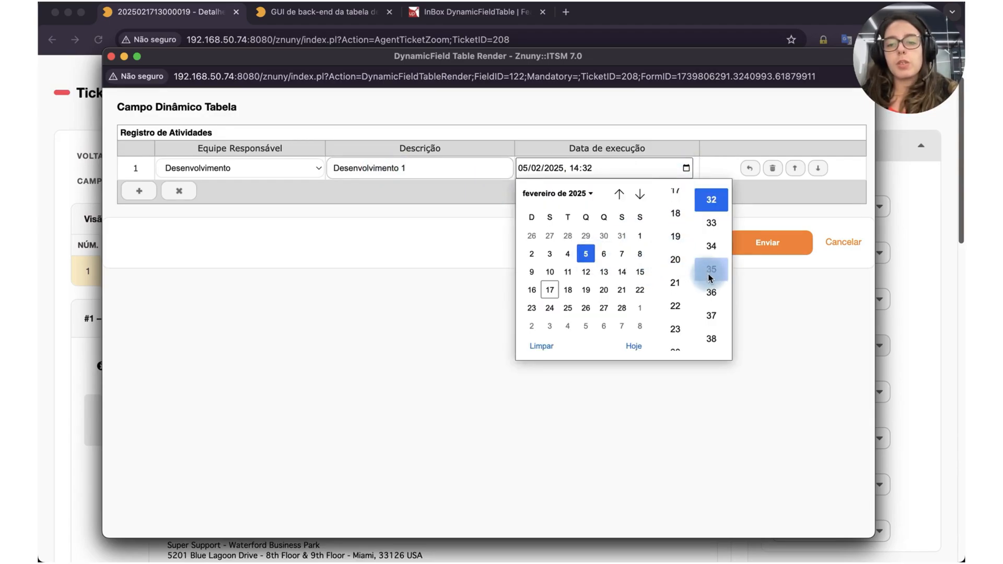
scroll(711, 256, "up", 10)
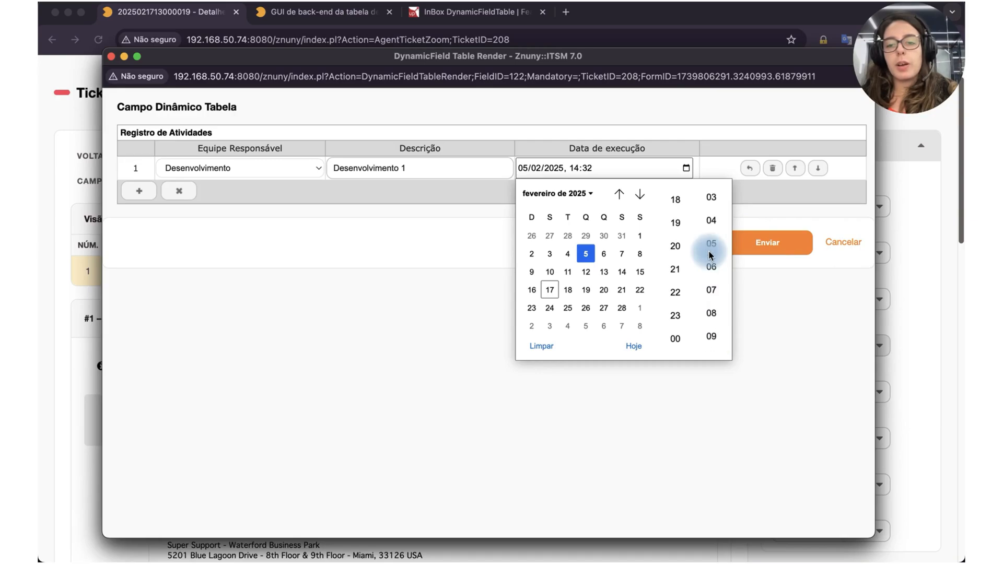
scroll(713, 214, "up", 1)
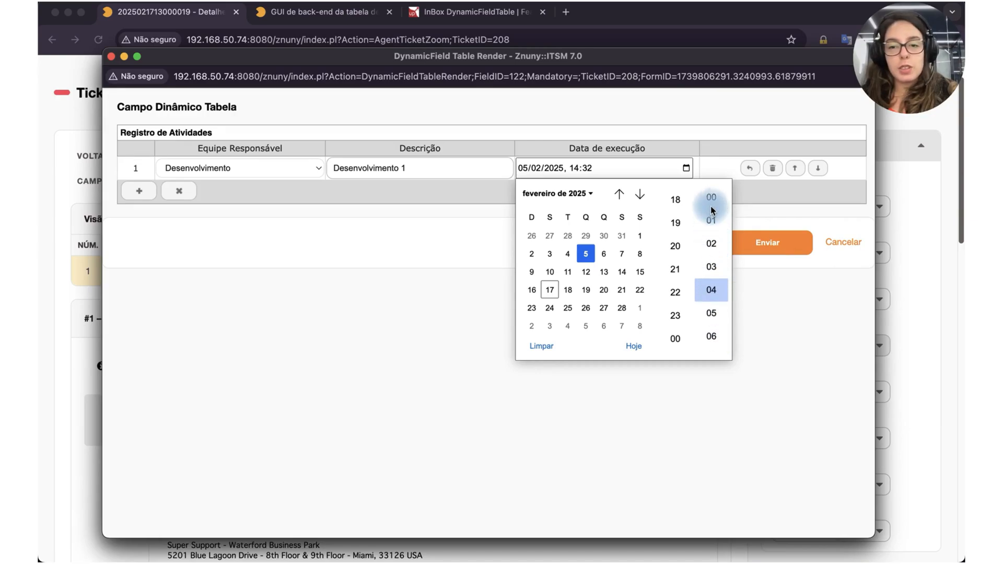
left_click(711, 198)
left_click(686, 167)
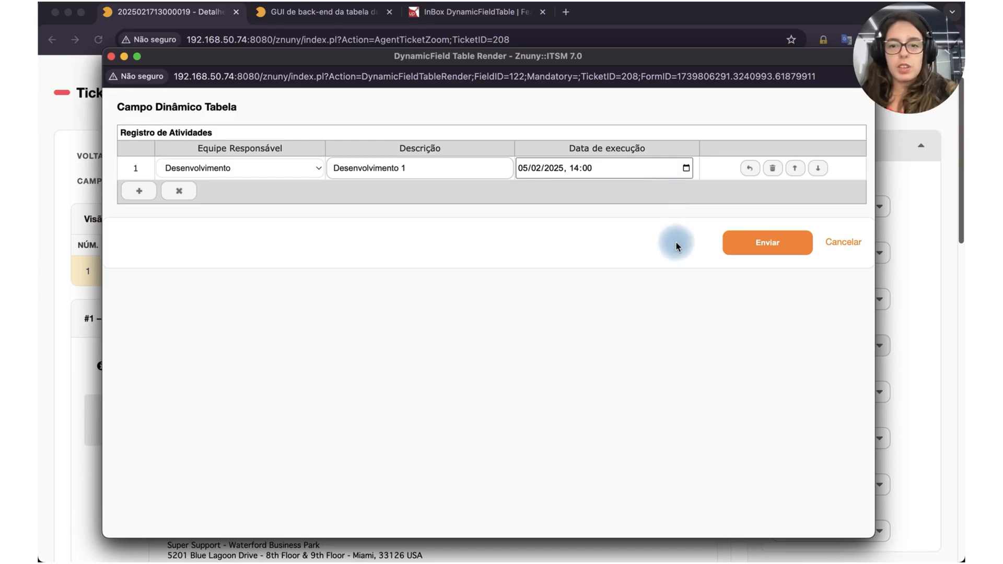
Step: Add an empty row, move it above the Desenvolvimento row and delete it again
left_click(139, 191)
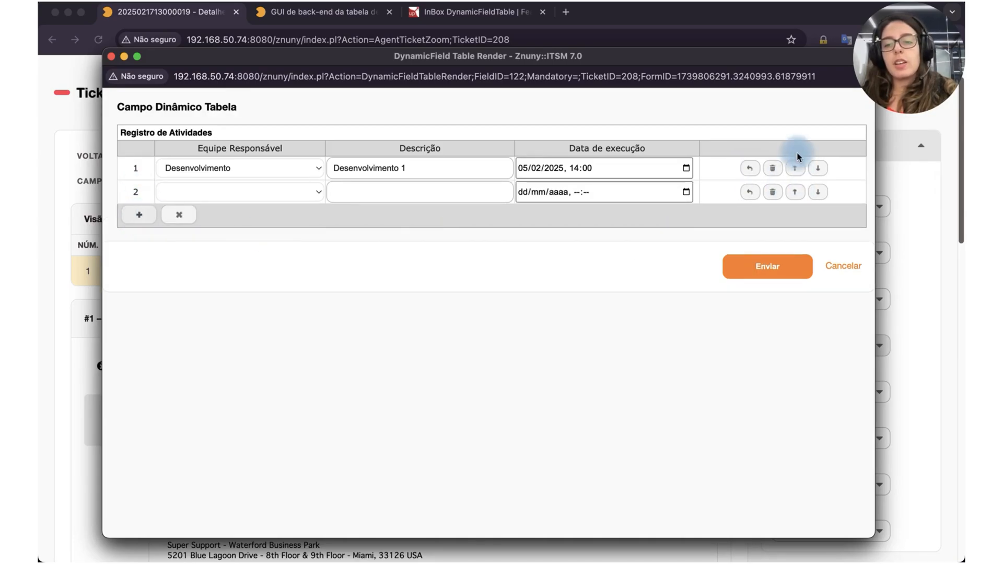
left_click(797, 192)
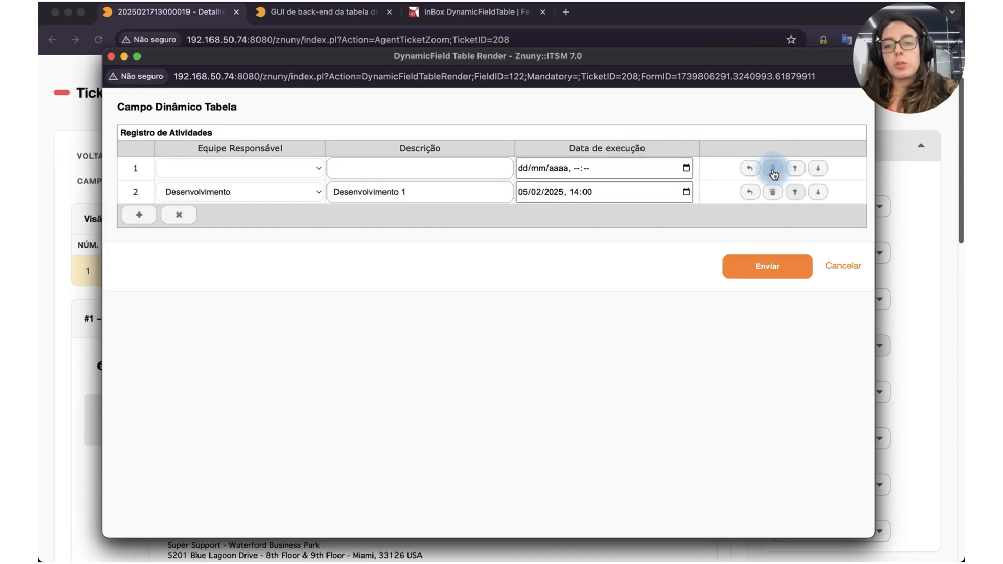
left_click(769, 172)
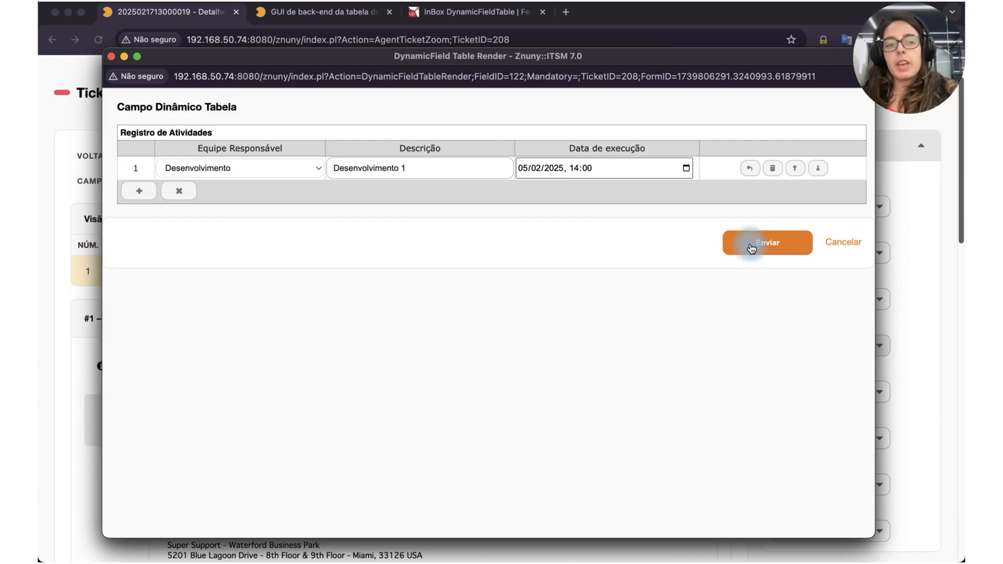
Step: Submit the Registro de Atividades table and close the Campos Livres window without sending the form
left_click(792, 248)
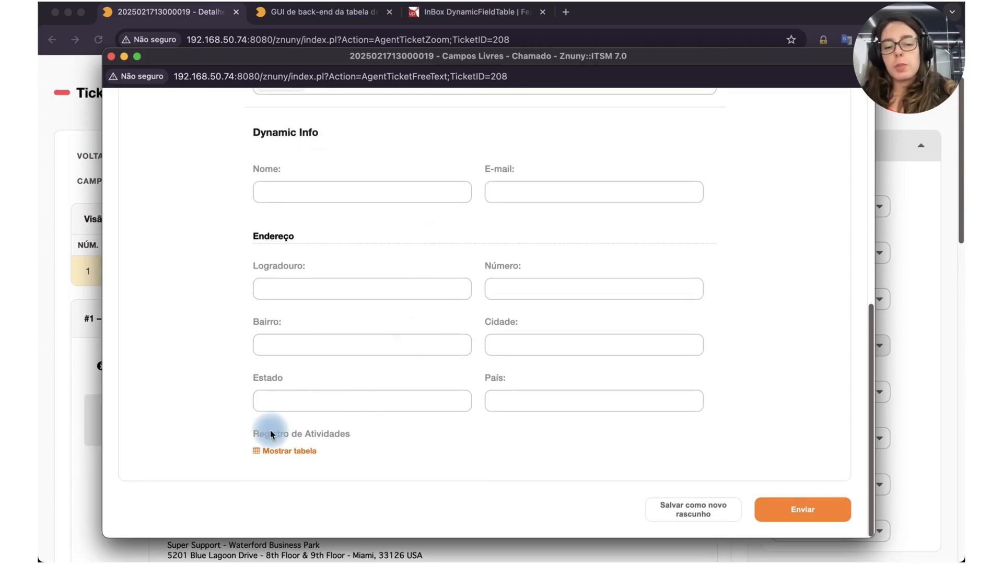
left_click(111, 56)
Step: Open the Core settings under InBox > DynamicFieldTable in the system configuration
left_click(325, 22)
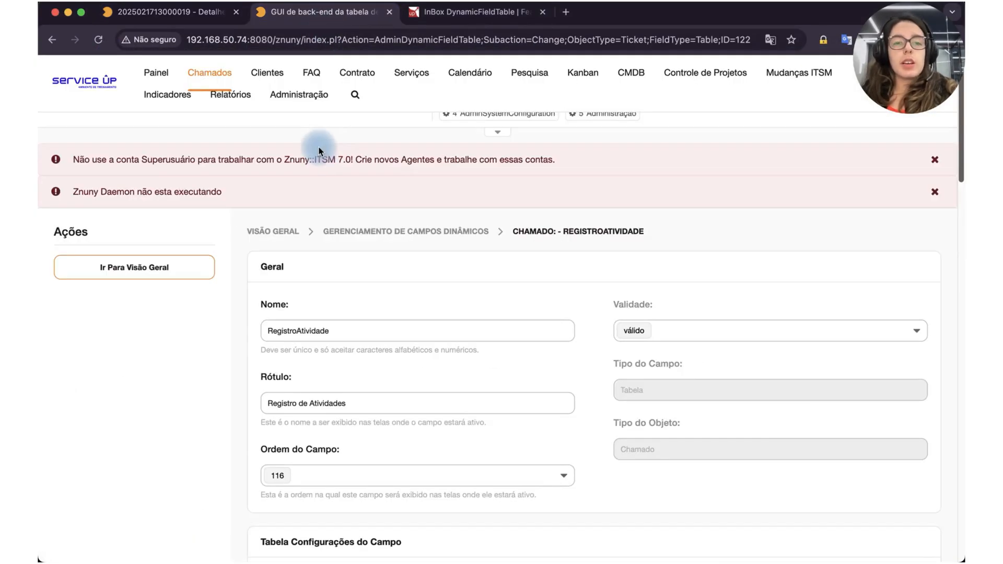
mouse_move(298, 95)
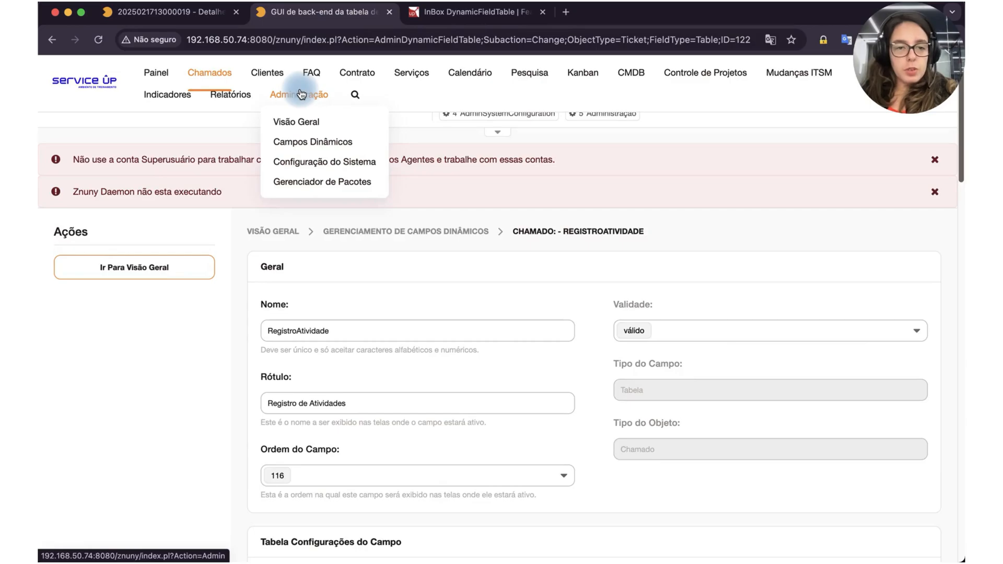
left_click(320, 162)
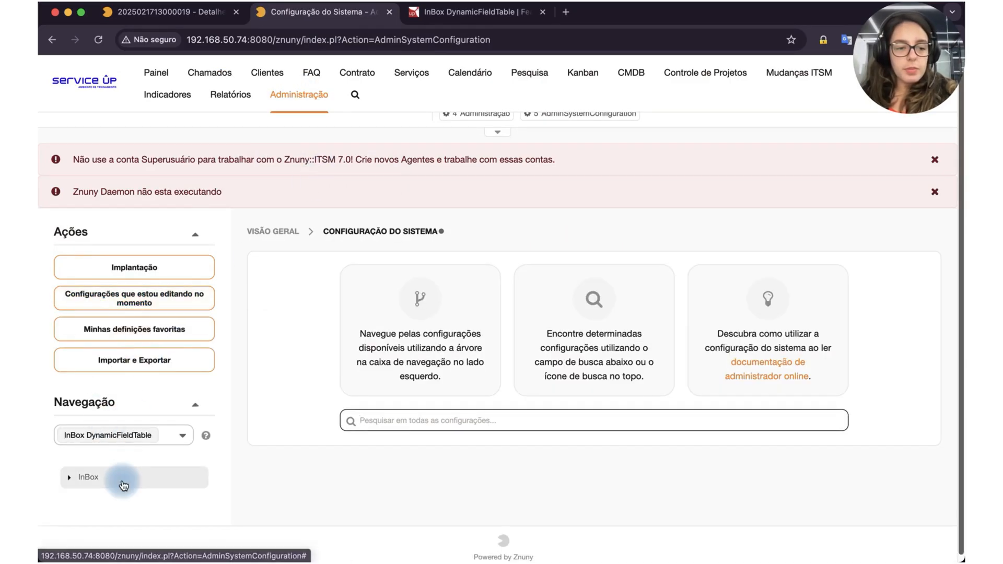
scroll(74, 480, "down", 1)
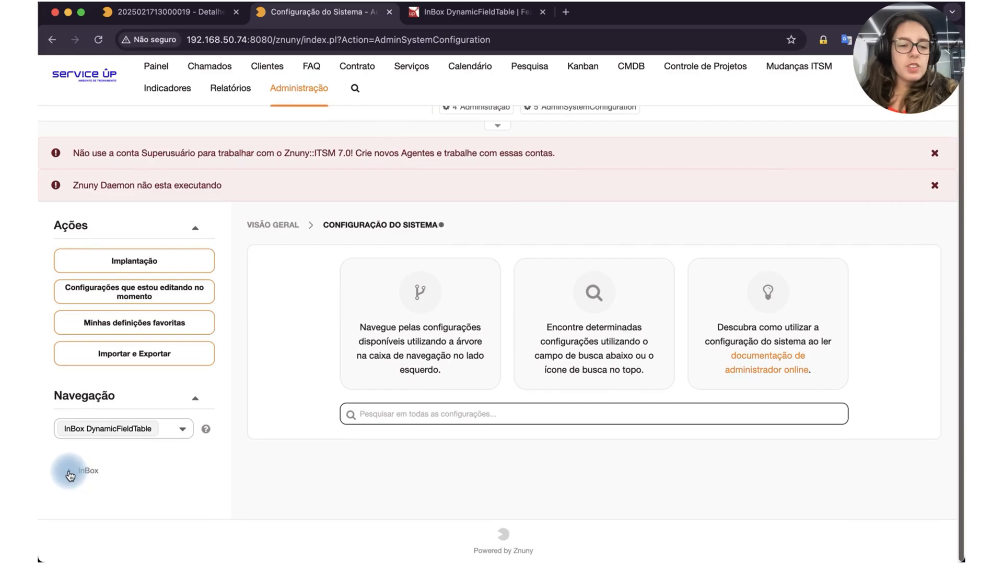
left_click(73, 476)
left_click(77, 499)
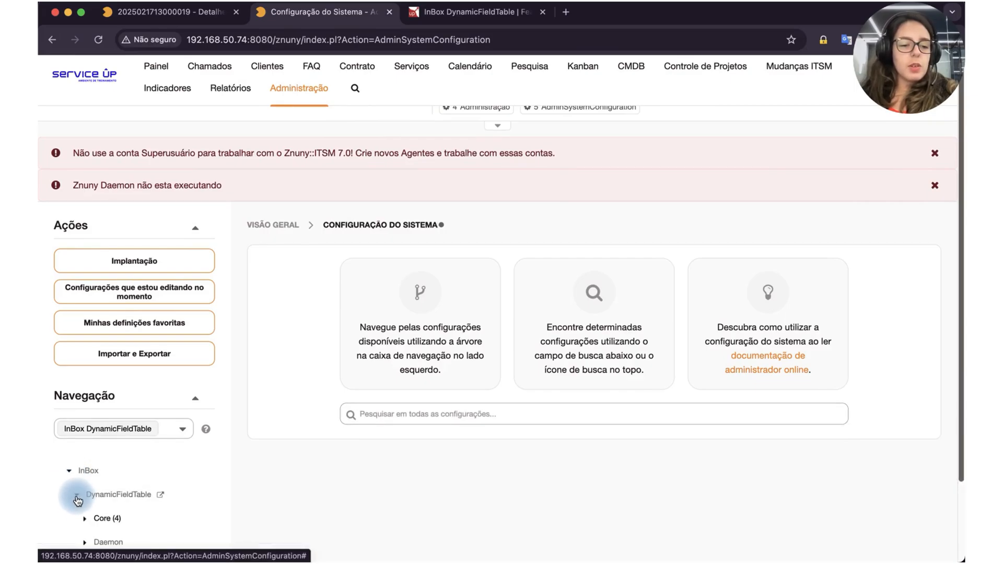
scroll(78, 498, "down", 3)
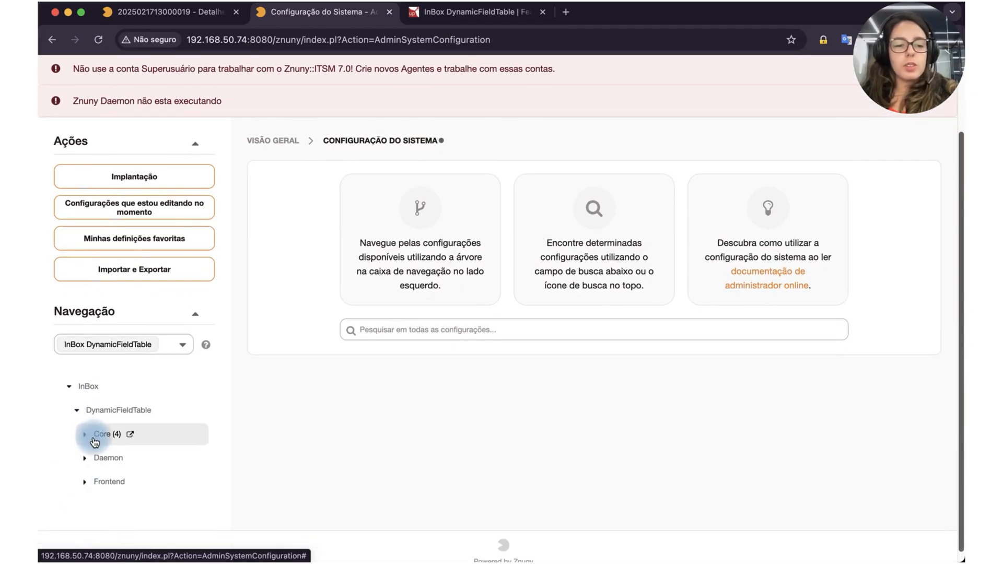
left_click(94, 442)
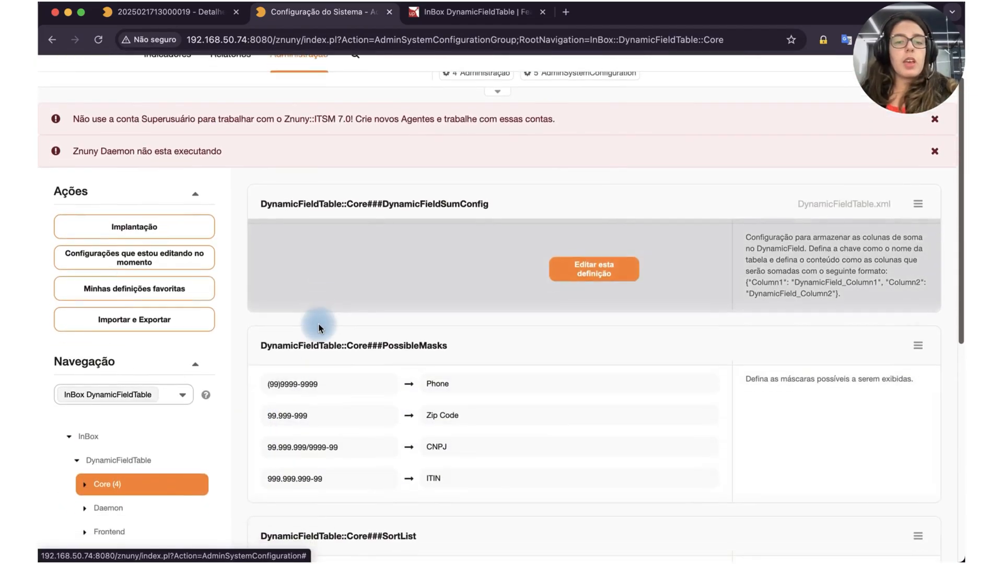
Step: Review the DynamicFieldSumConfig, PossibleMasks, SortList and SumColumns settings of DynamicFieldTable Core
scroll(320, 328, "down", 1)
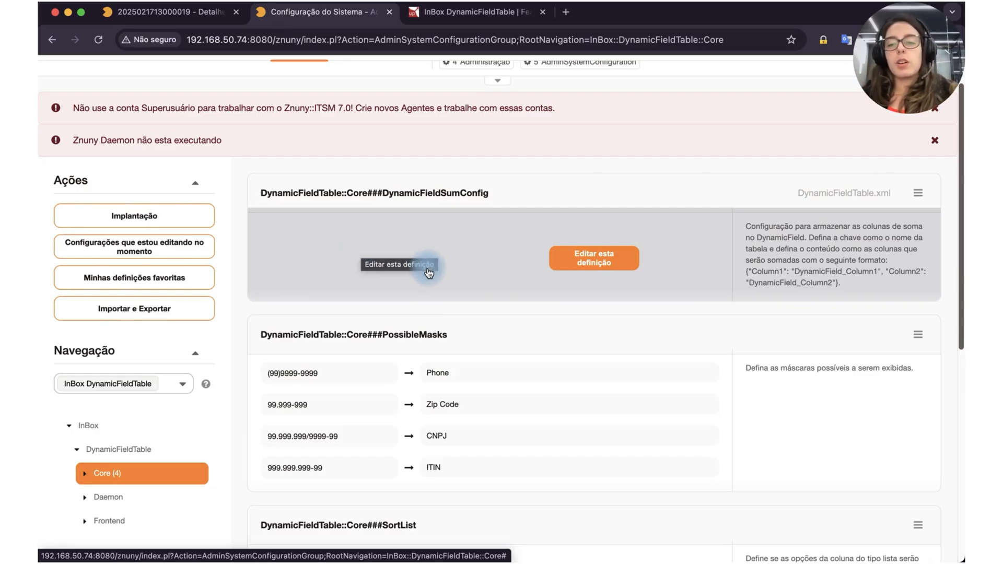
scroll(449, 344, "down", 3)
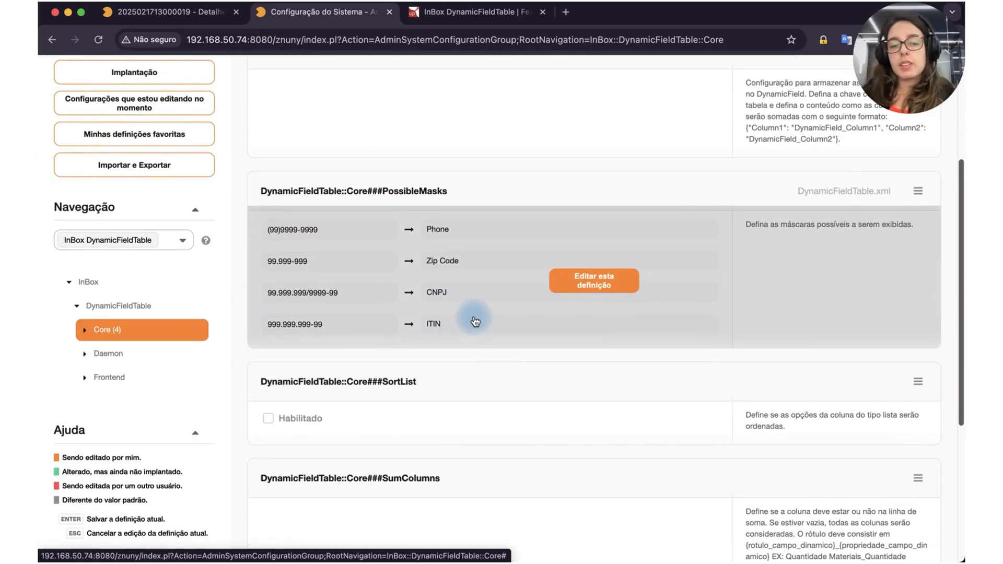
scroll(494, 299, "down", 1)
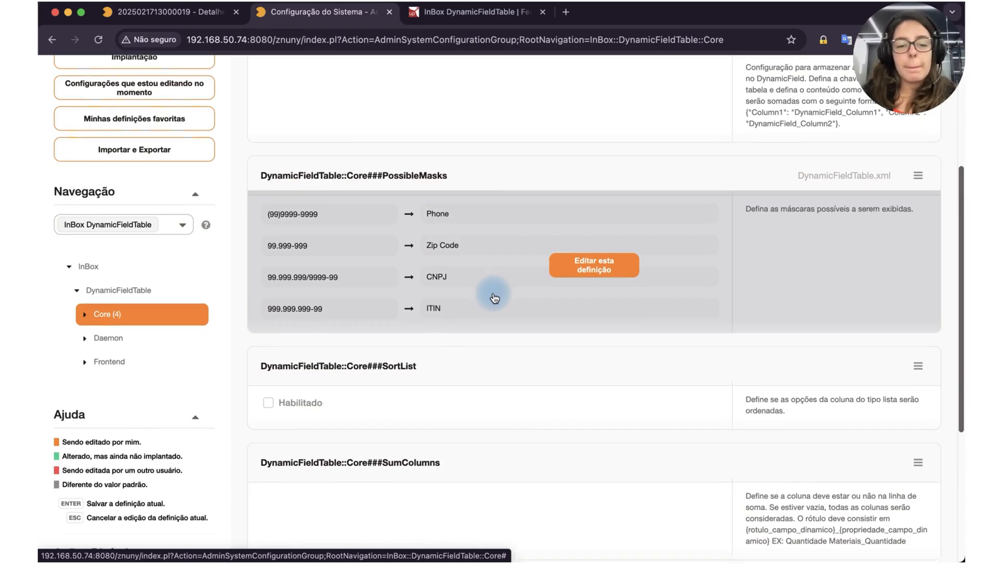
scroll(494, 298, "down", 5)
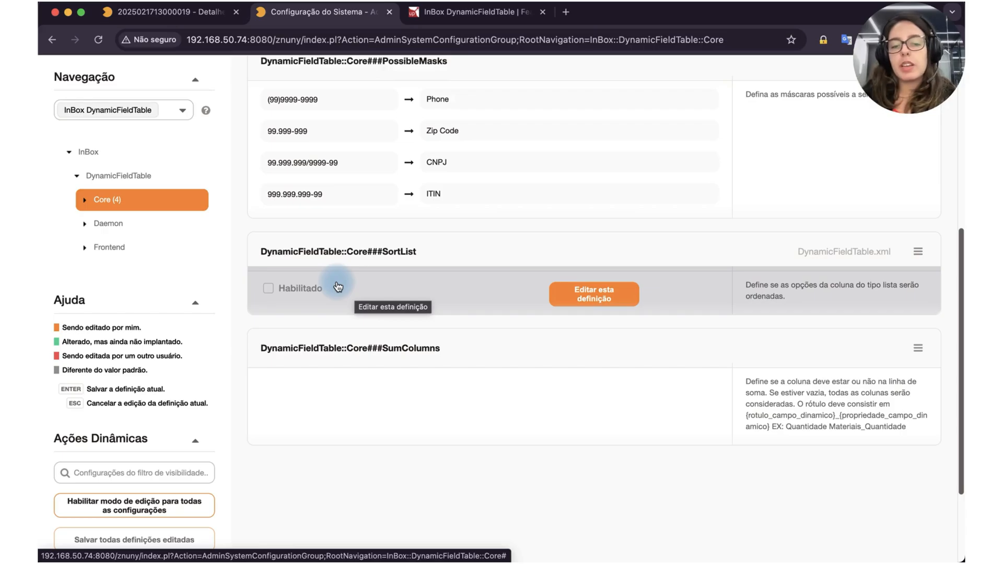
scroll(338, 287, "down", 2)
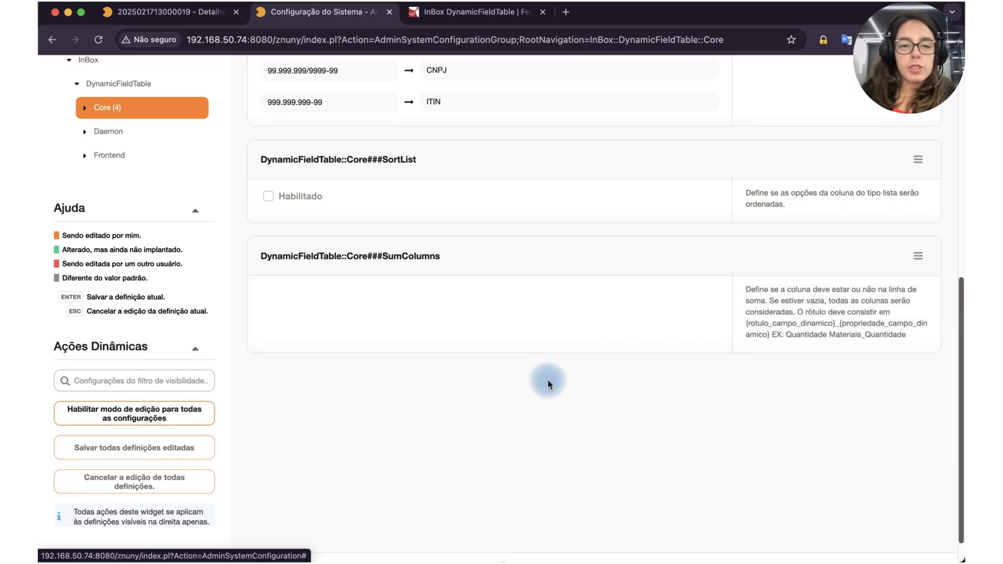
scroll(600, 443, "up", 7)
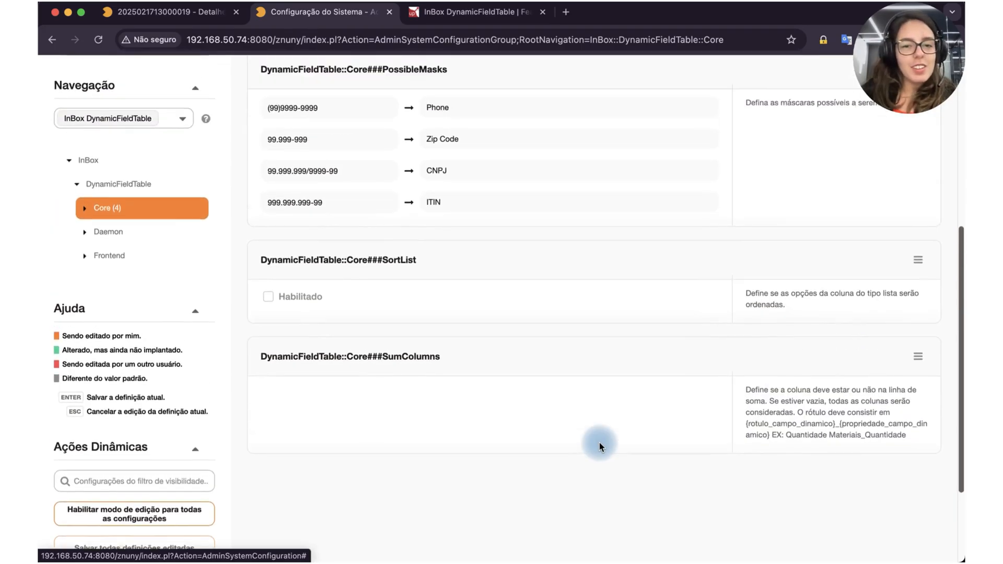